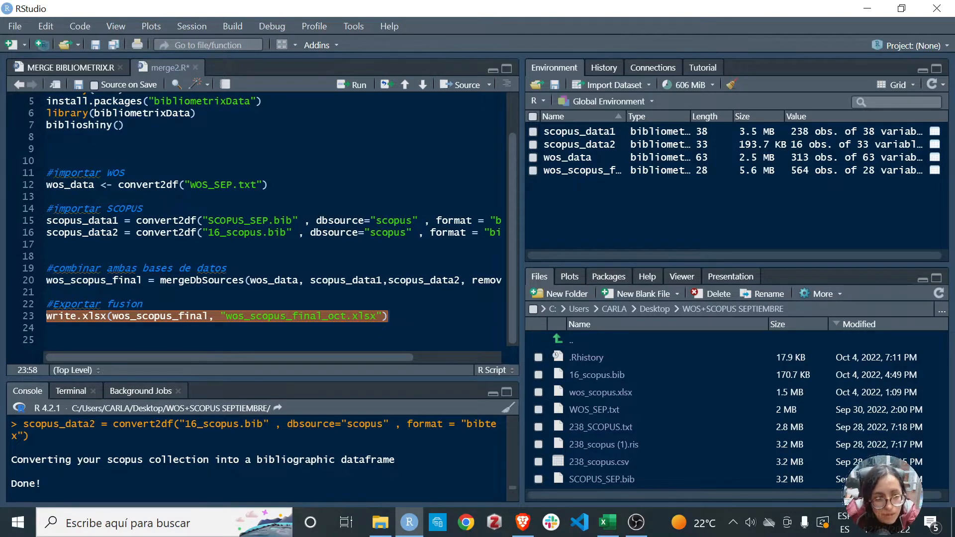
Run the biblioshiny() line of the merge2.R script to launch the bibliometrix web interface in the browser
scroll(269, 224, up, 2)
drag(124, 170, 29, 180)
click(364, 89)
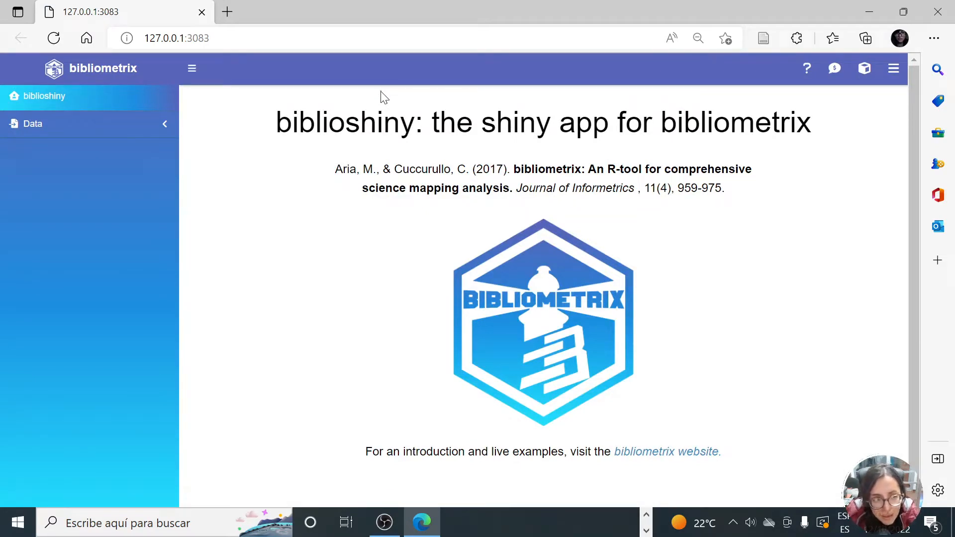
Open the data loading page and choose to load bibliometrix file(s) as the import option
click(113, 130)
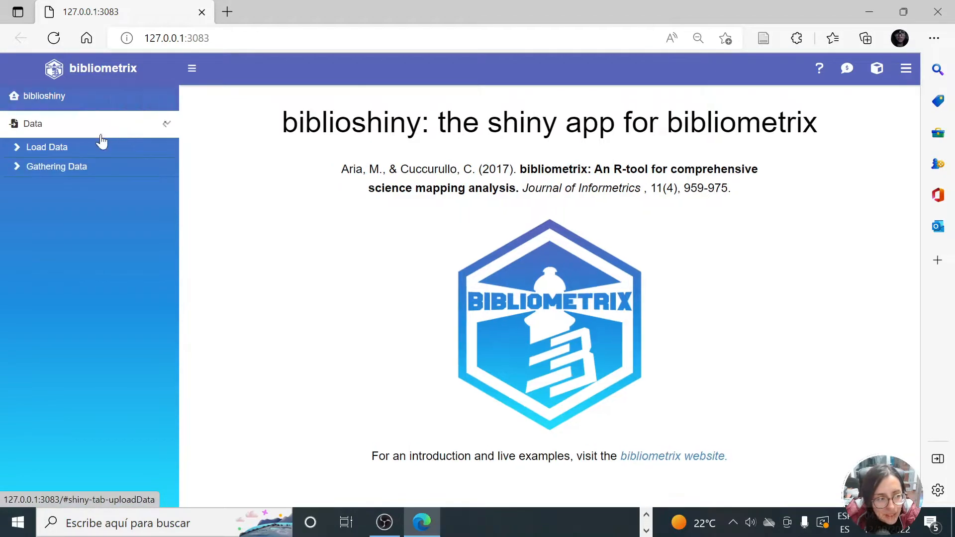
click(66, 155)
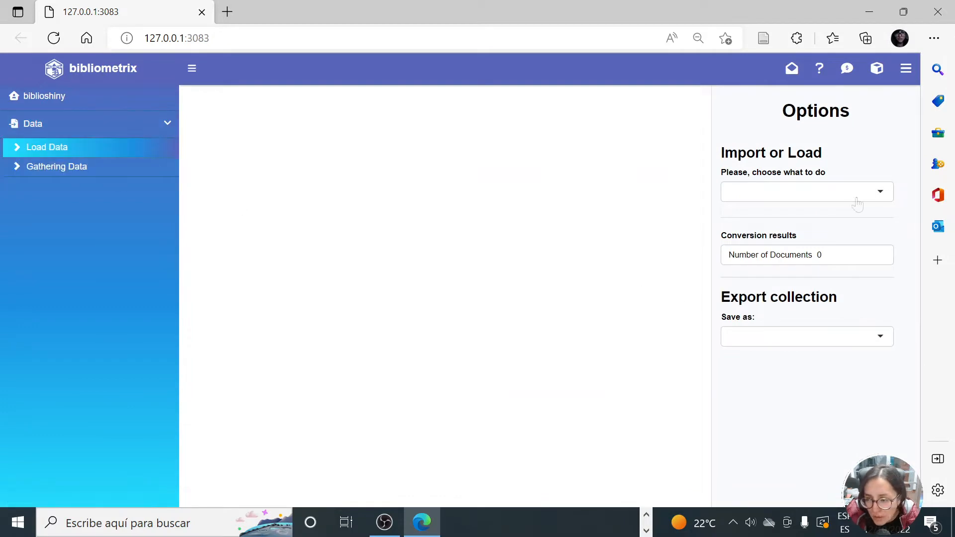
click(856, 197)
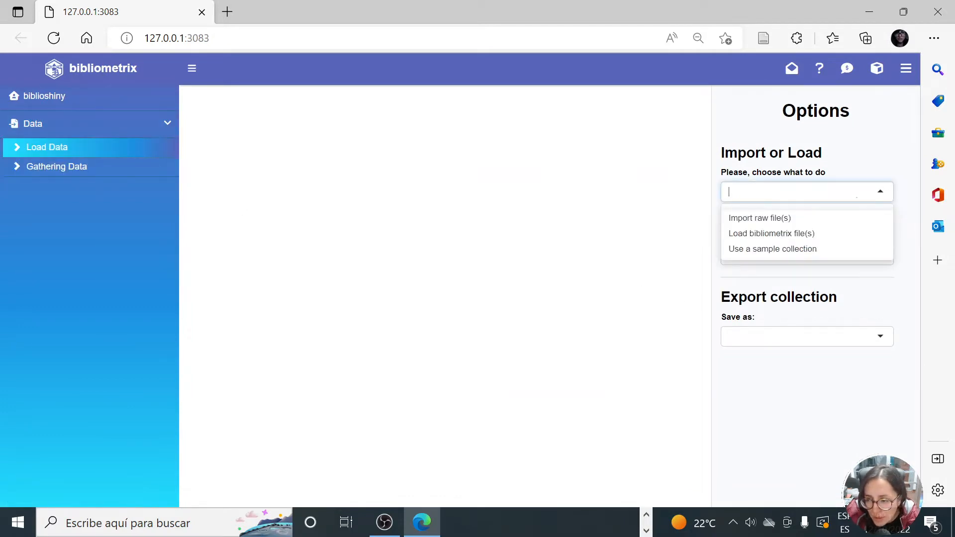
click(746, 238)
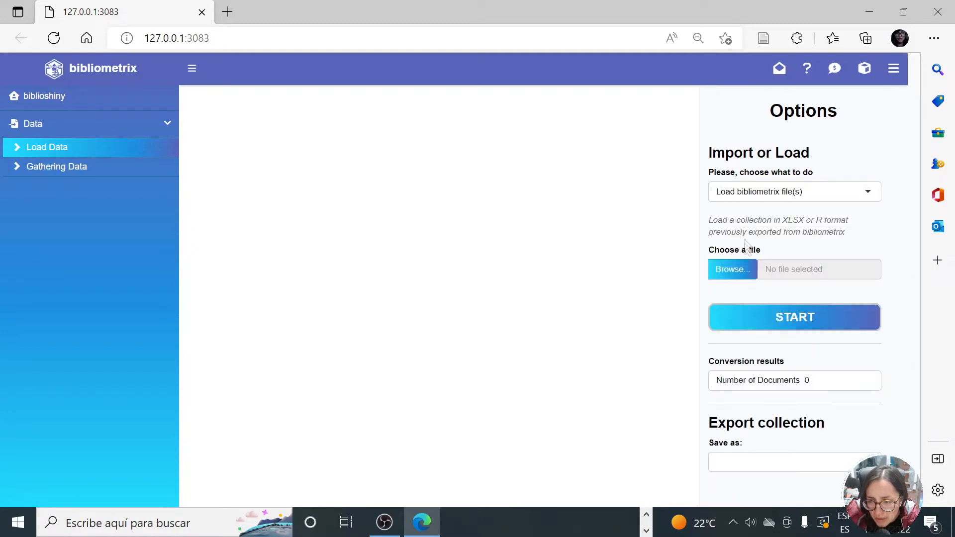
Choose wos_scopus_final_oct.xlsx from the WOS+SCOPUS SEPTIEMBRE folder on the desktop and start loading the collection
click(745, 270)
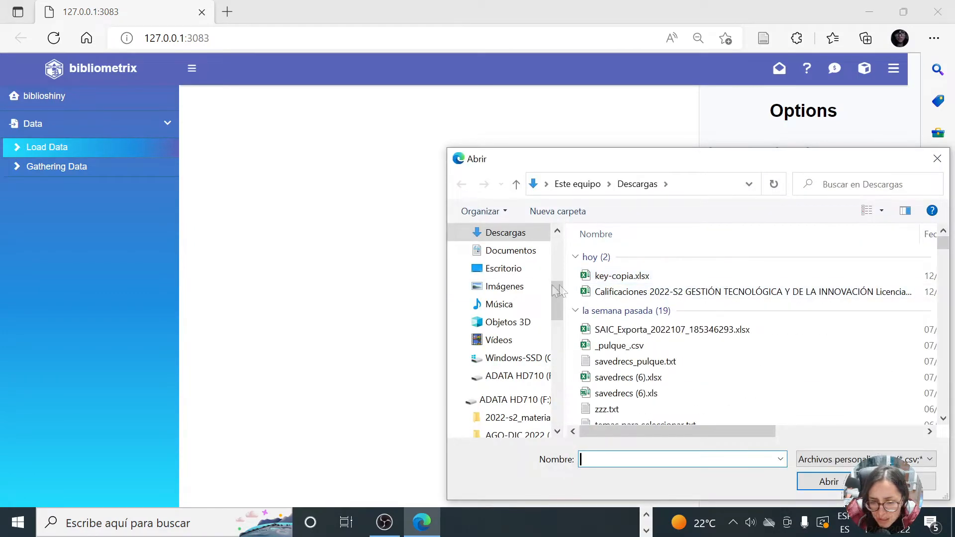
click(515, 274)
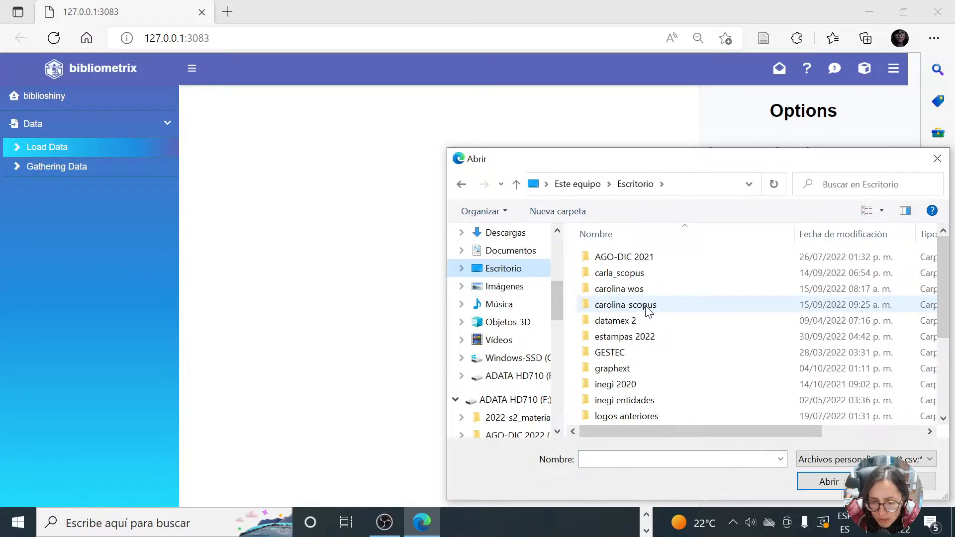
scroll(649, 311, down, 3)
click(638, 404)
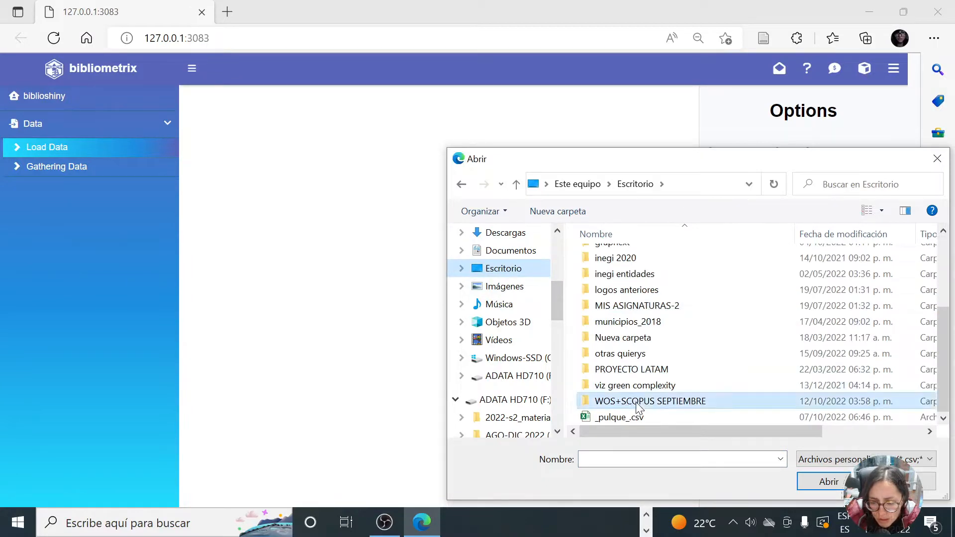
double_click(638, 404)
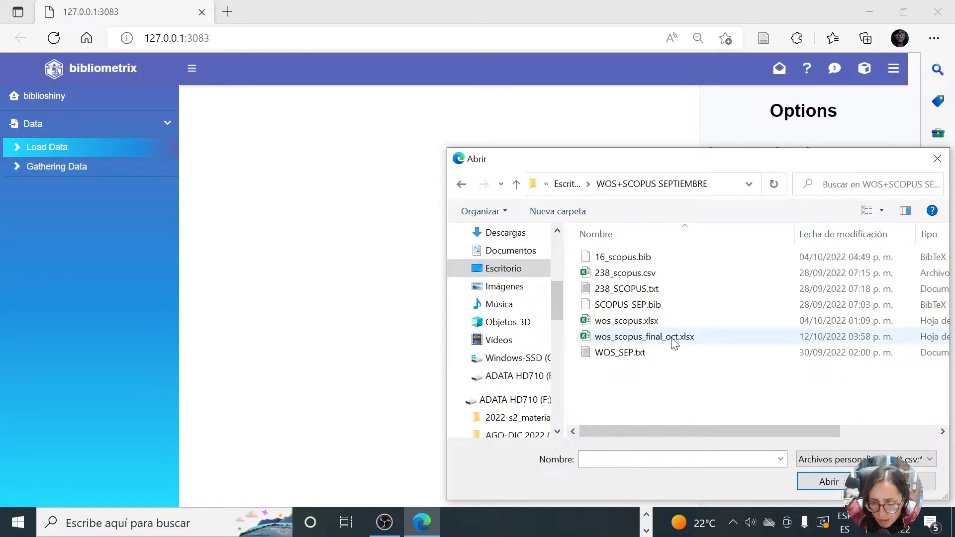
click(656, 338)
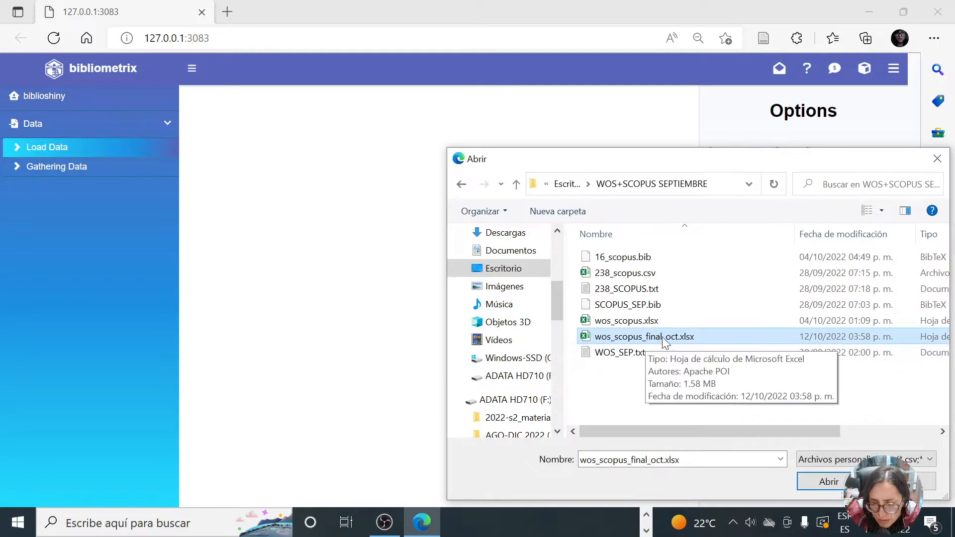
click(829, 482)
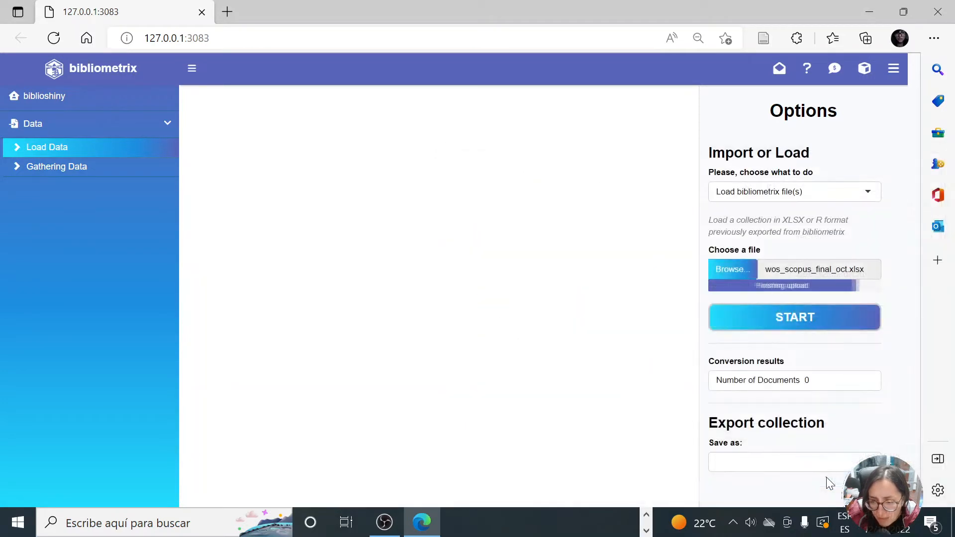
click(759, 324)
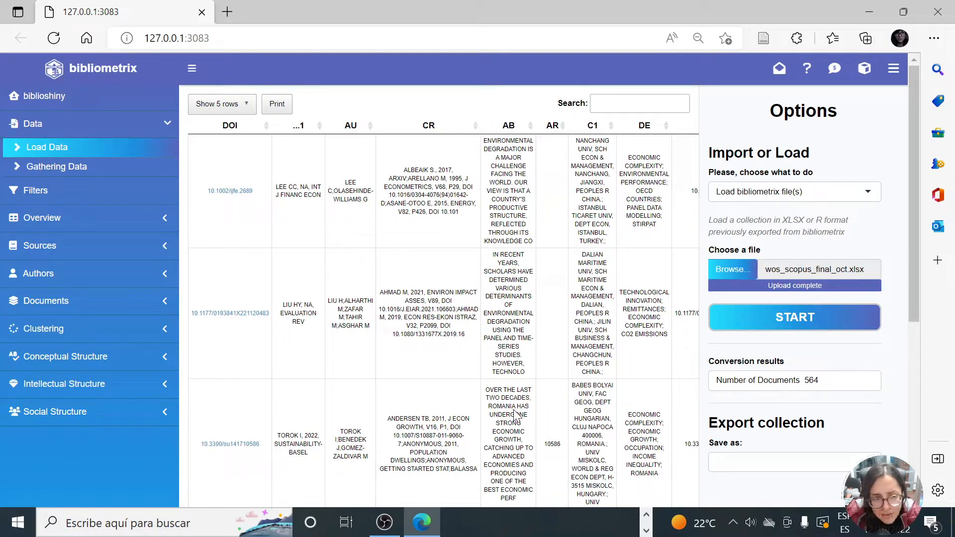
Examine the loaded collection's record table and its number of entries
scroll(508, 279, down, 6)
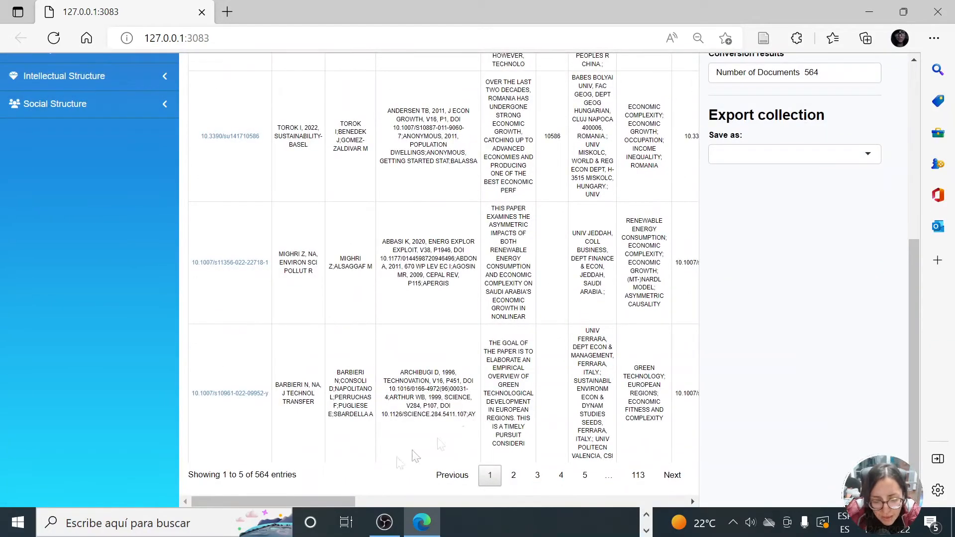
mouse_move(351, 506)
mouse_down()
mouse_move(498, 502)
mouse_move(542, 490)
mouse_move(713, 504)
mouse_move(585, 494)
mouse_move(458, 506)
mouse_move(420, 520)
mouse_move(345, 517)
mouse_up()
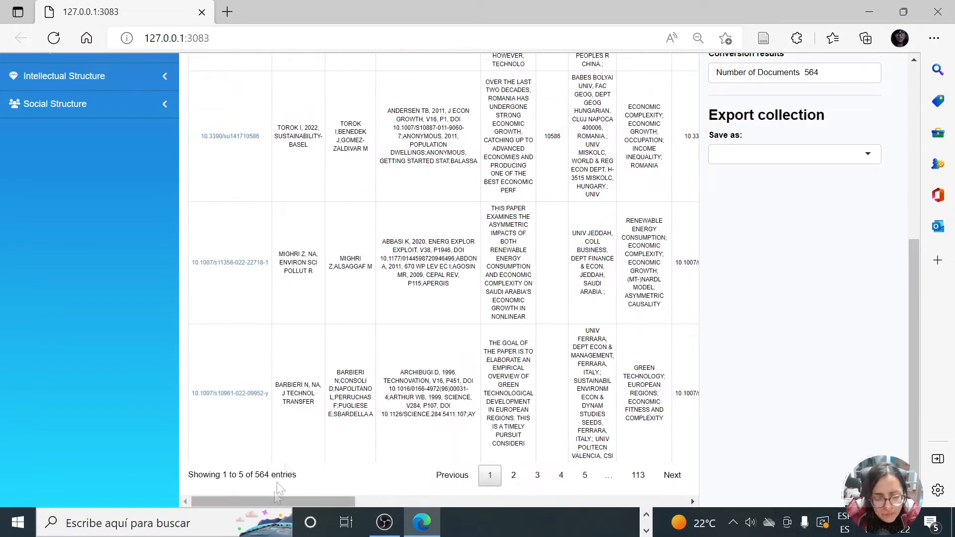
scroll(341, 368, up, 6)
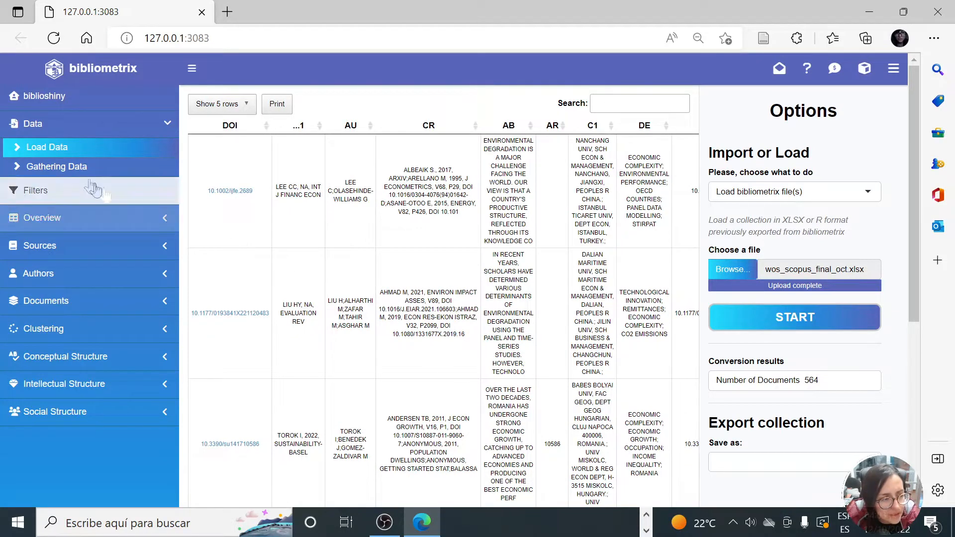
click(46, 144)
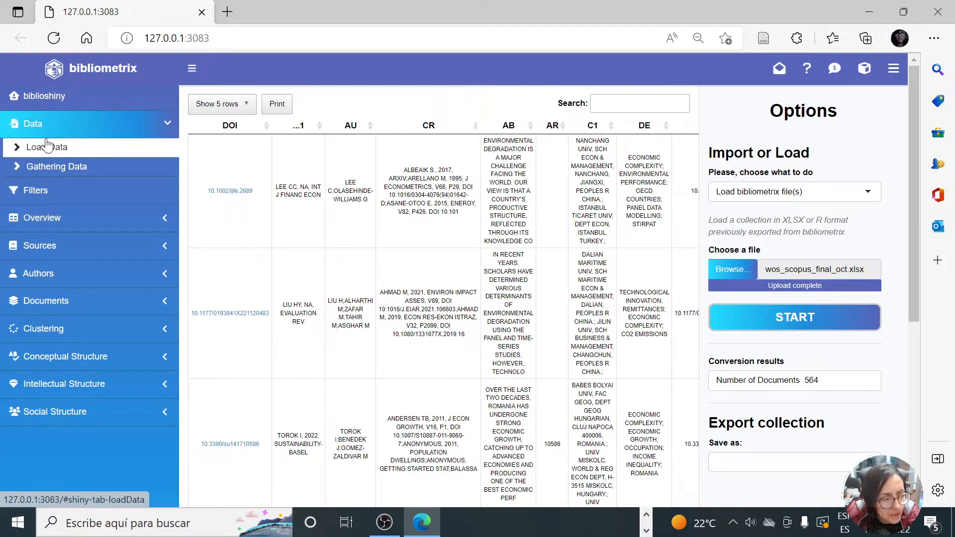
Review the collection's Main Information overview as summary cards and as a table, down to the document types
click(46, 221)
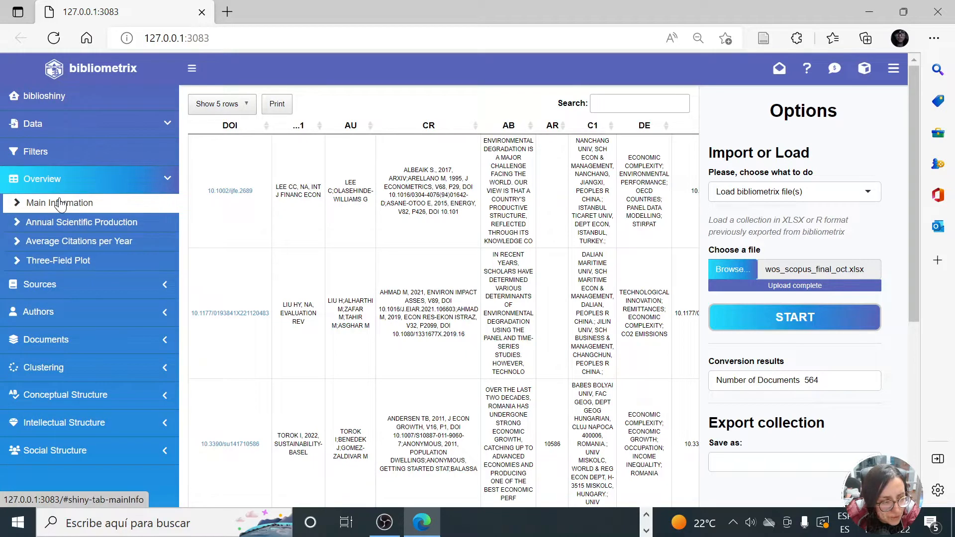
click(60, 204)
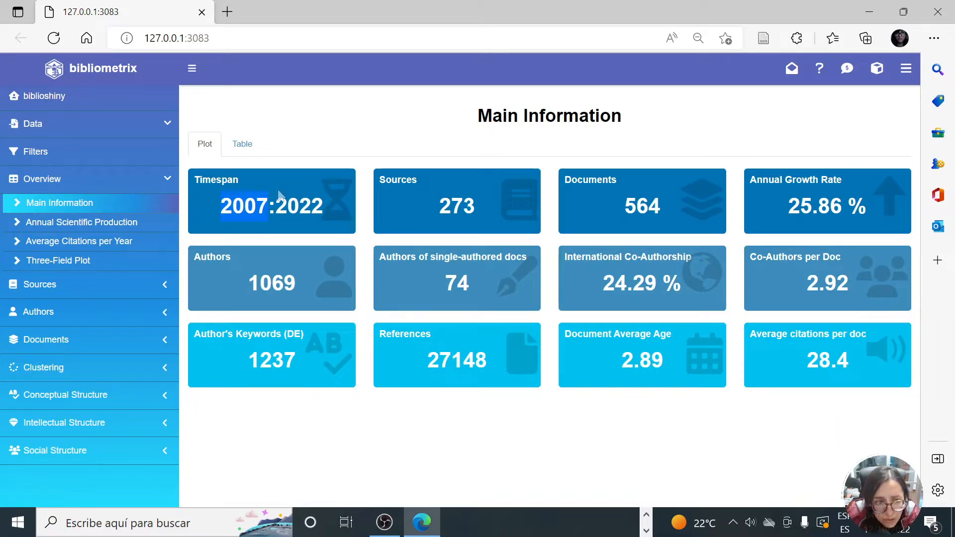
click(250, 157)
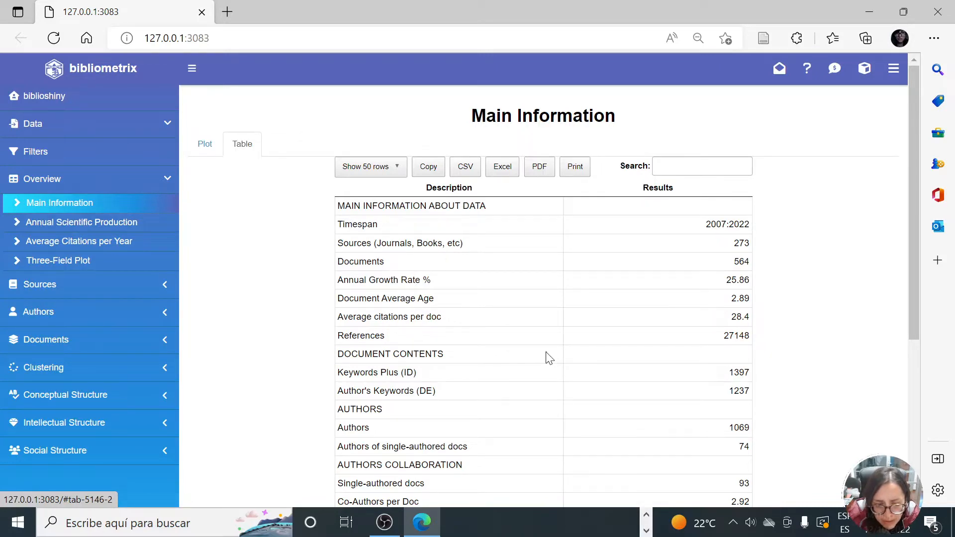
scroll(549, 357, down, 5)
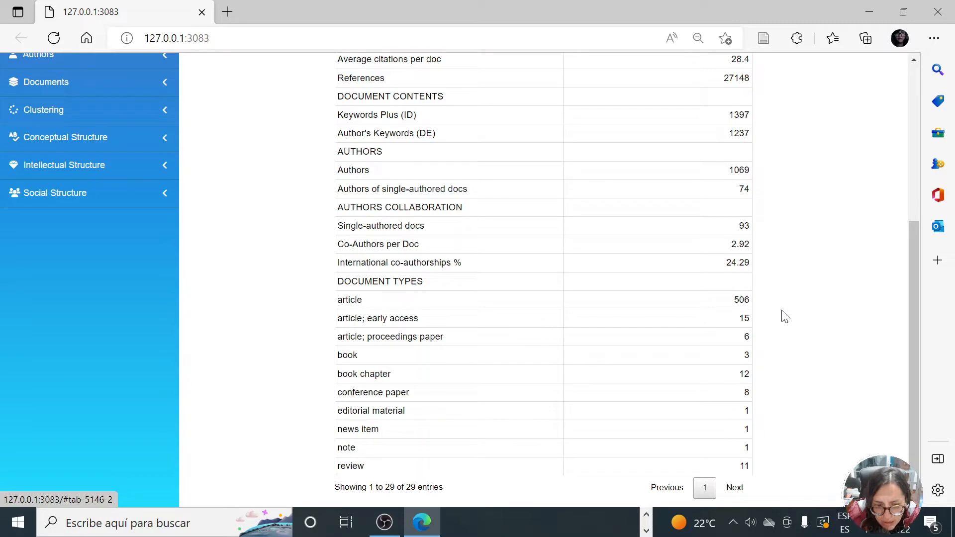
scroll(785, 317, up, 5)
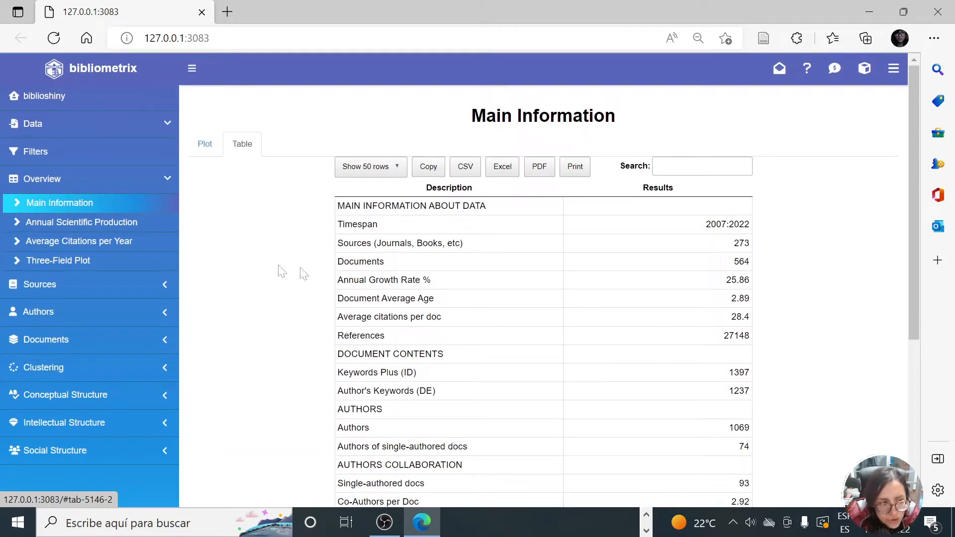
View the Annual Scientific Production plot and compare the article counts per year on both pages of its table
click(65, 229)
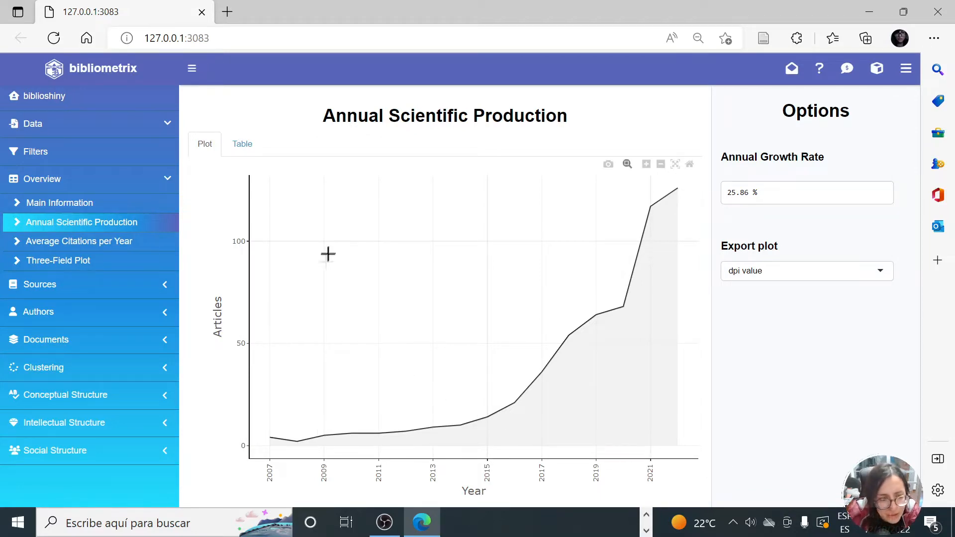
click(242, 144)
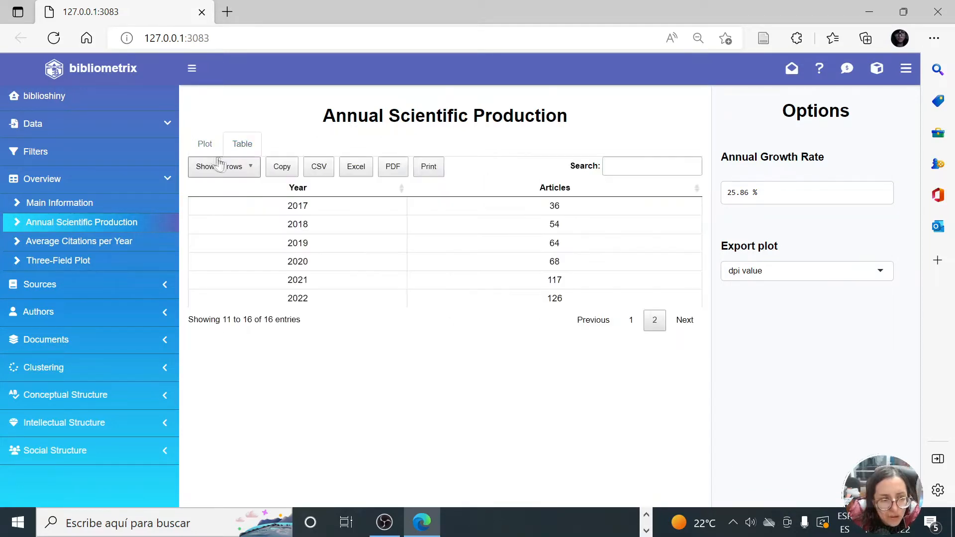
click(640, 323)
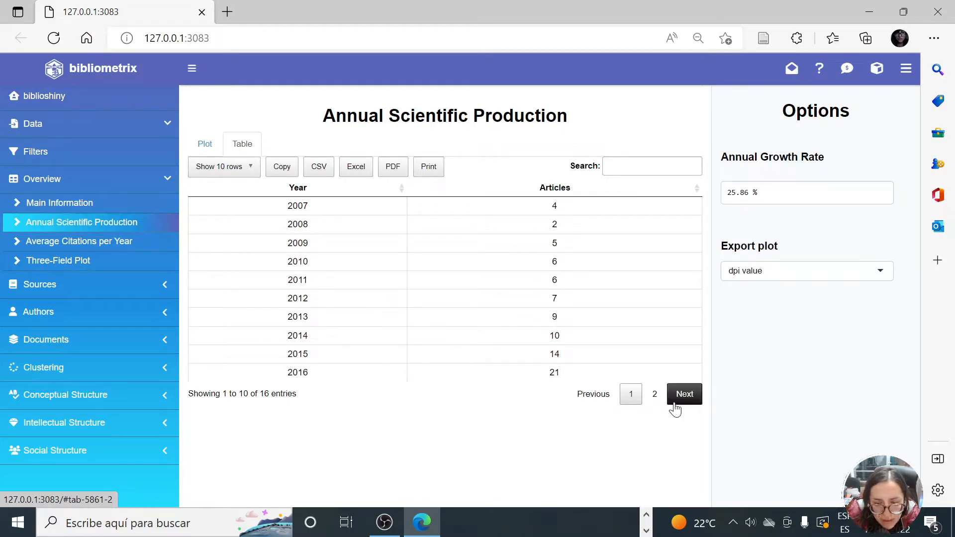
click(655, 401)
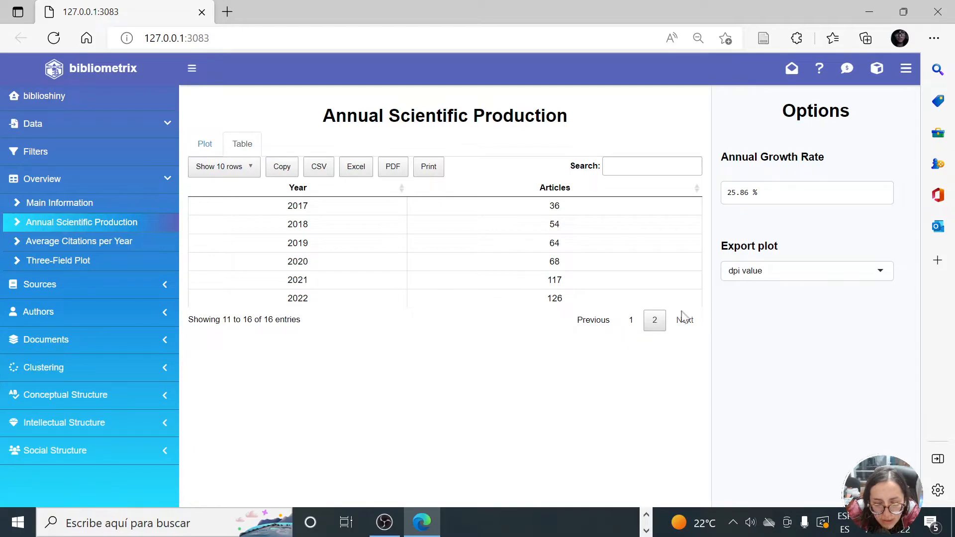
click(632, 321)
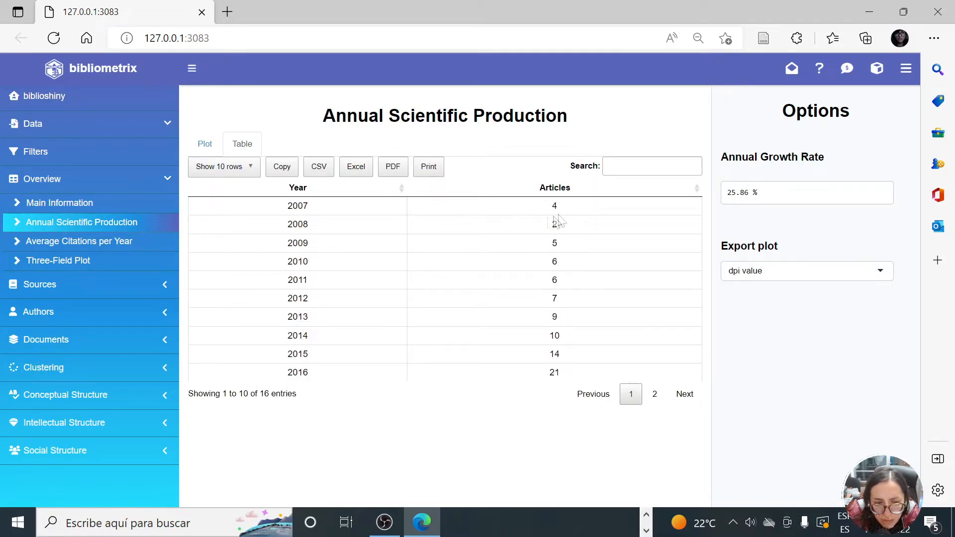
click(655, 394)
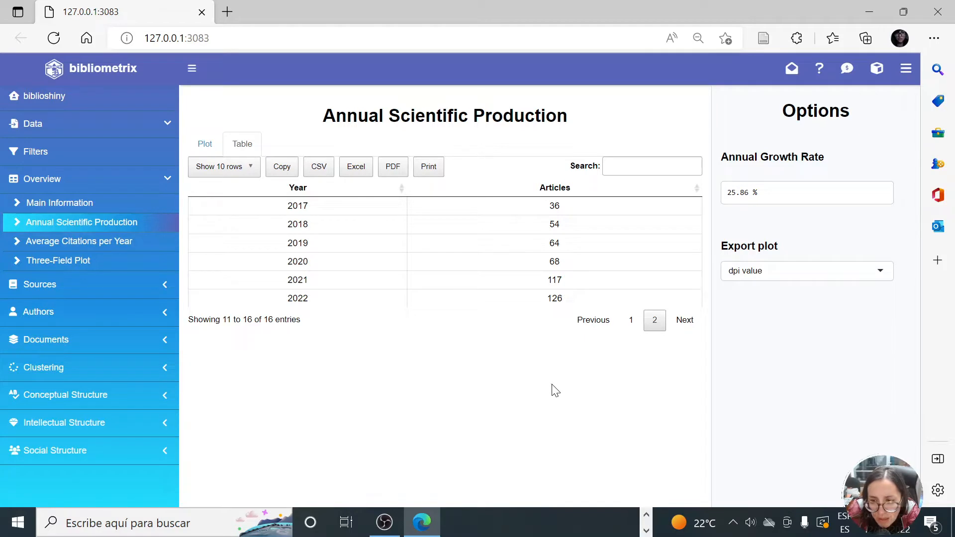
Examine the Average Citations per Year data as a plot and as a table
click(118, 246)
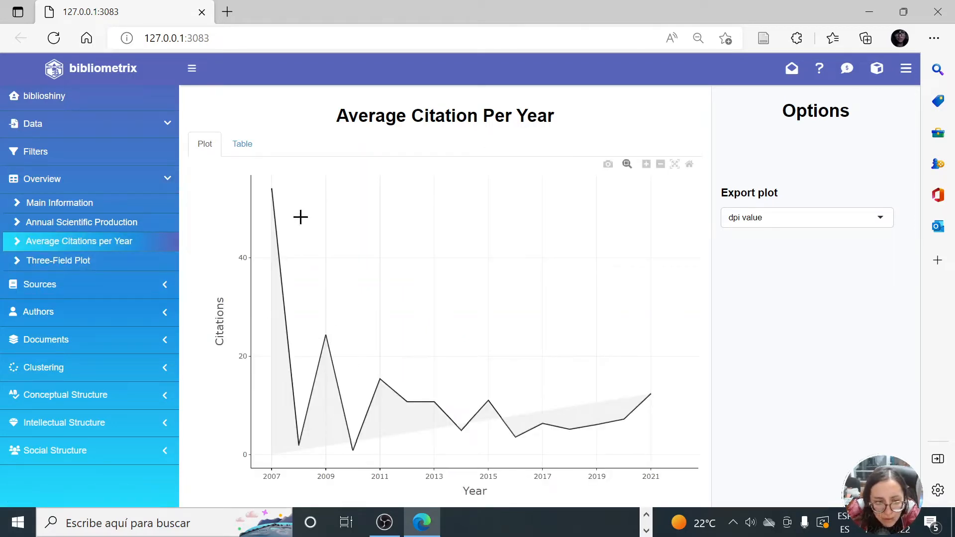
click(238, 150)
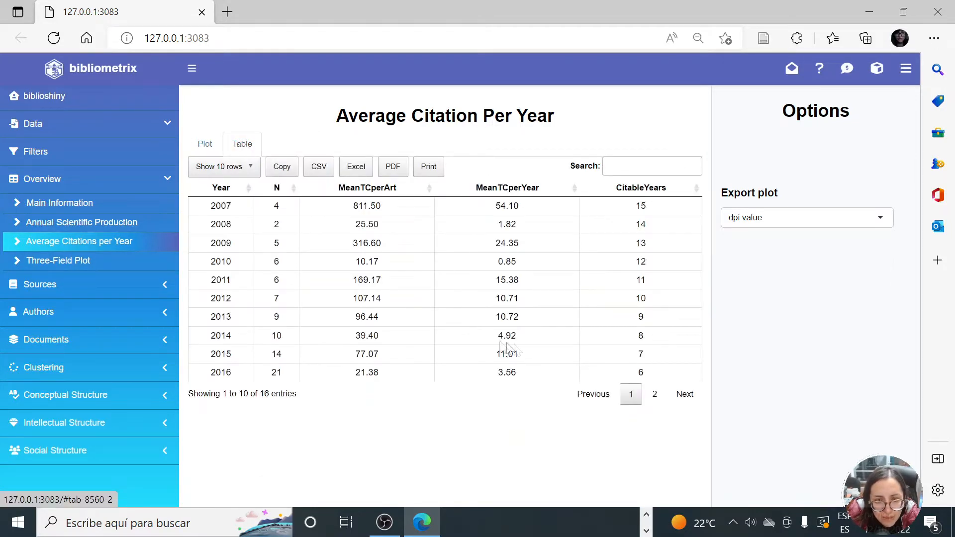
click(215, 145)
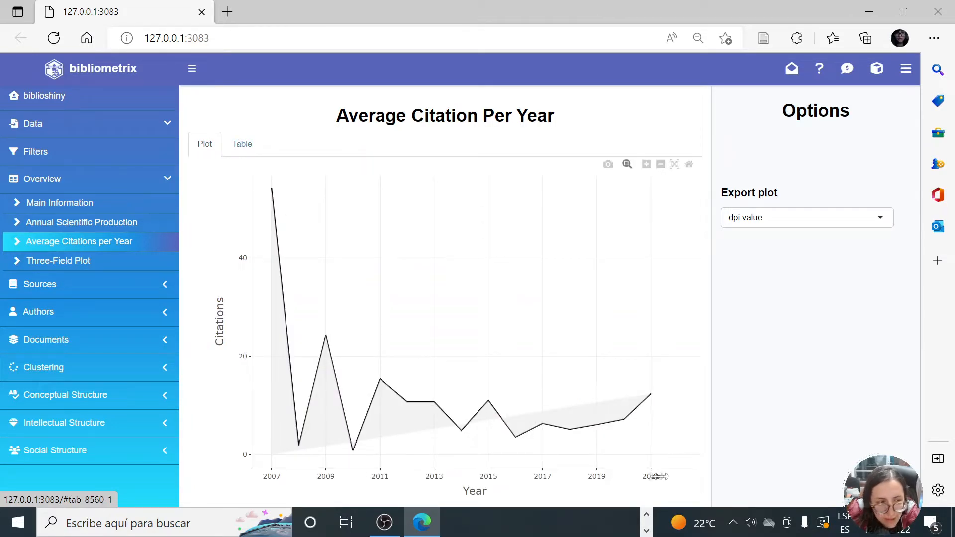
Generate a Three-Field Plot of the collection with the default parameters
click(81, 268)
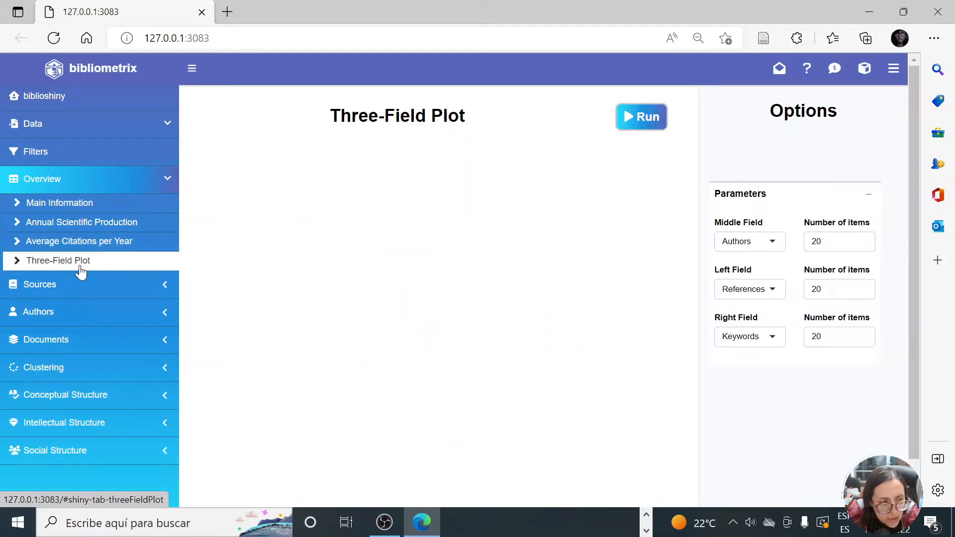
click(634, 131)
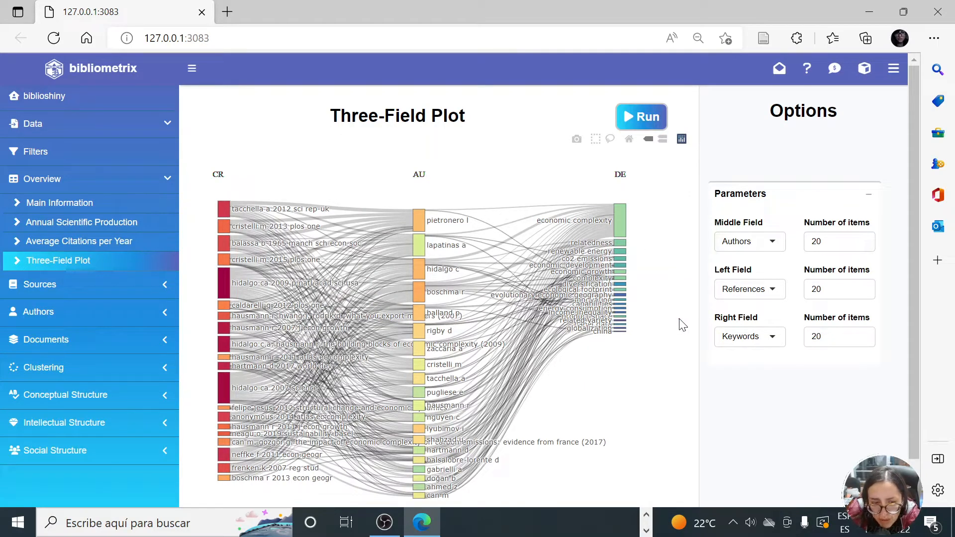
Generate the Three-Field Plot with Affiliations as the middle field, Sources as the left field and Authors as the right field
click(773, 243)
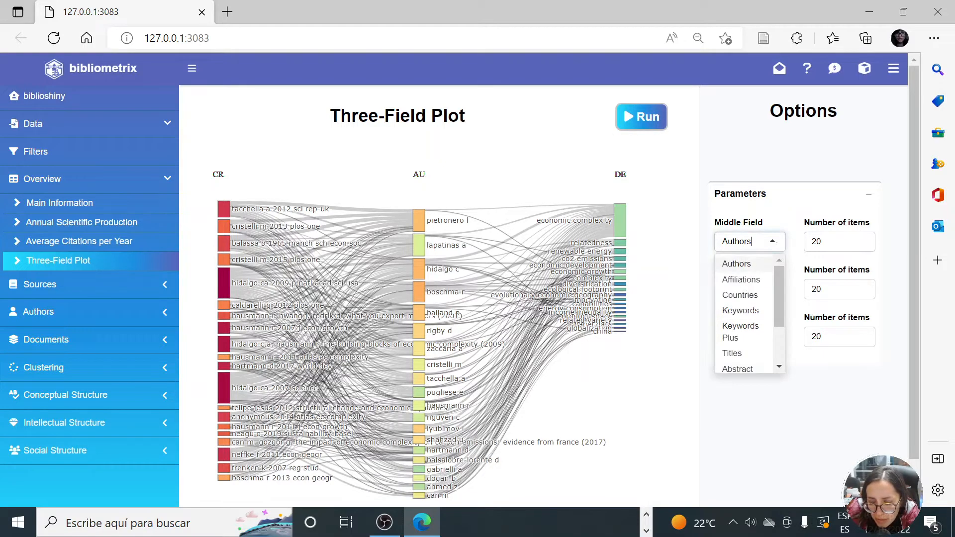
click(741, 280)
click(750, 290)
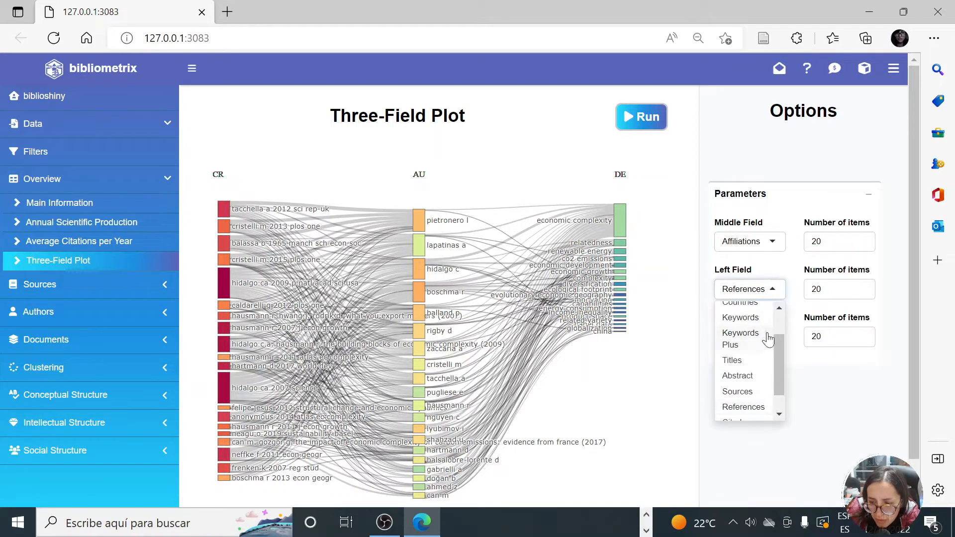
mouse_move(777, 355)
mouse_down()
mouse_move(778, 330)
mouse_move(769, 371)
mouse_up()
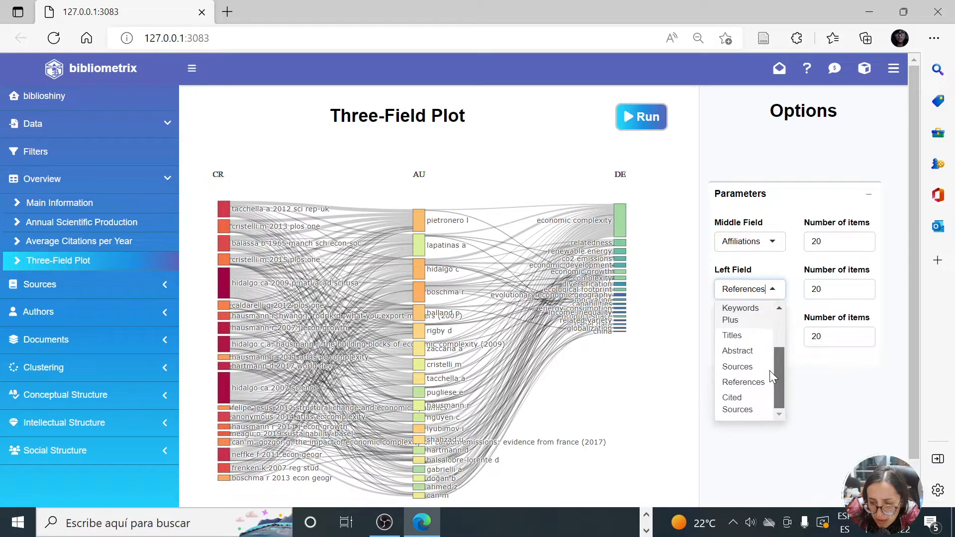
click(743, 367)
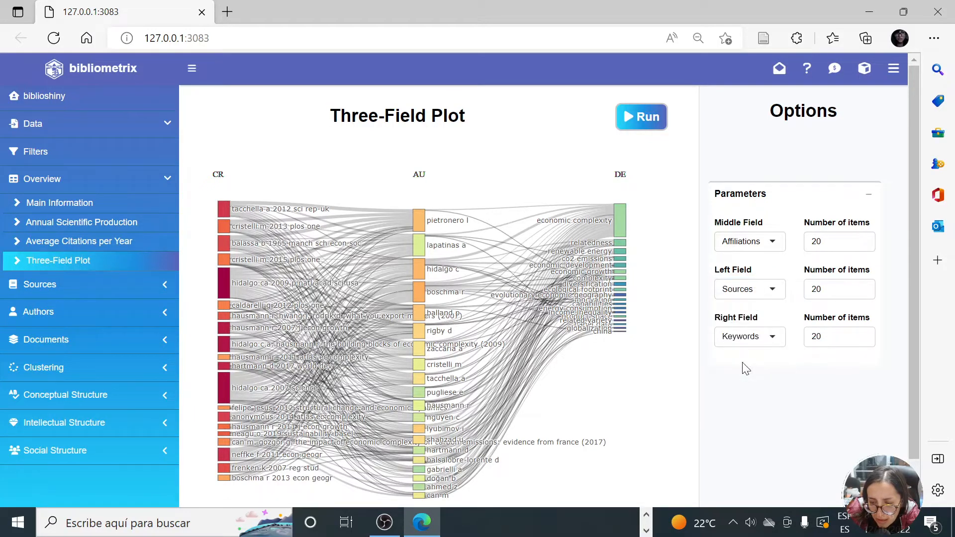
click(769, 338)
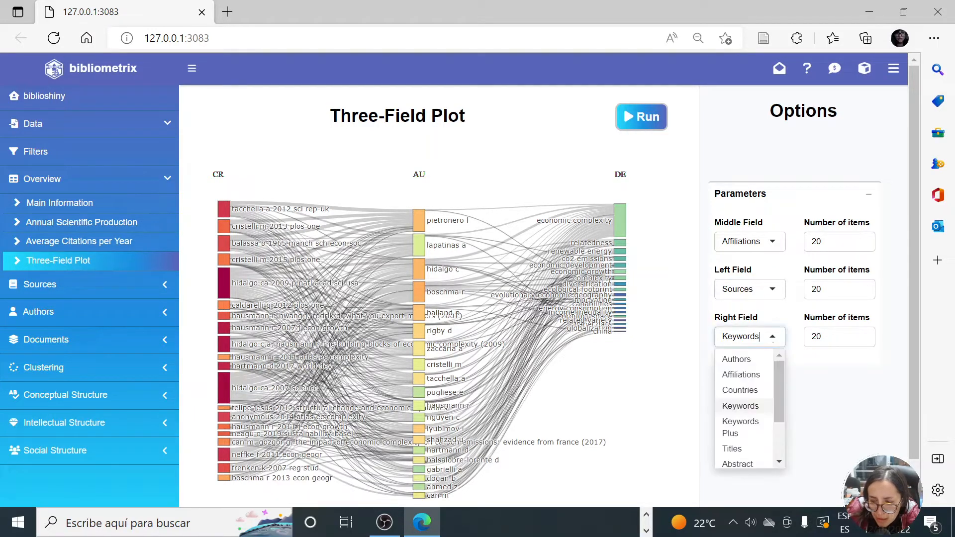
click(755, 362)
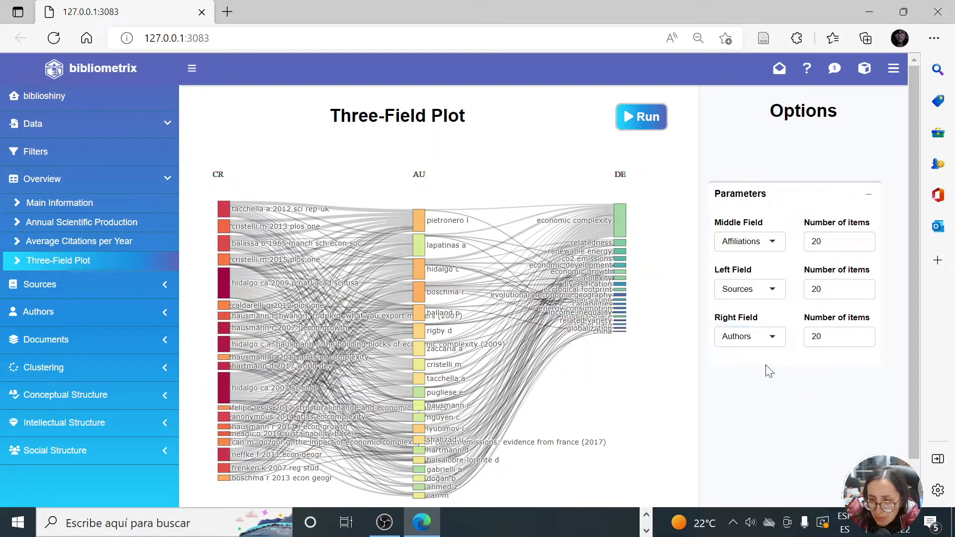
click(637, 130)
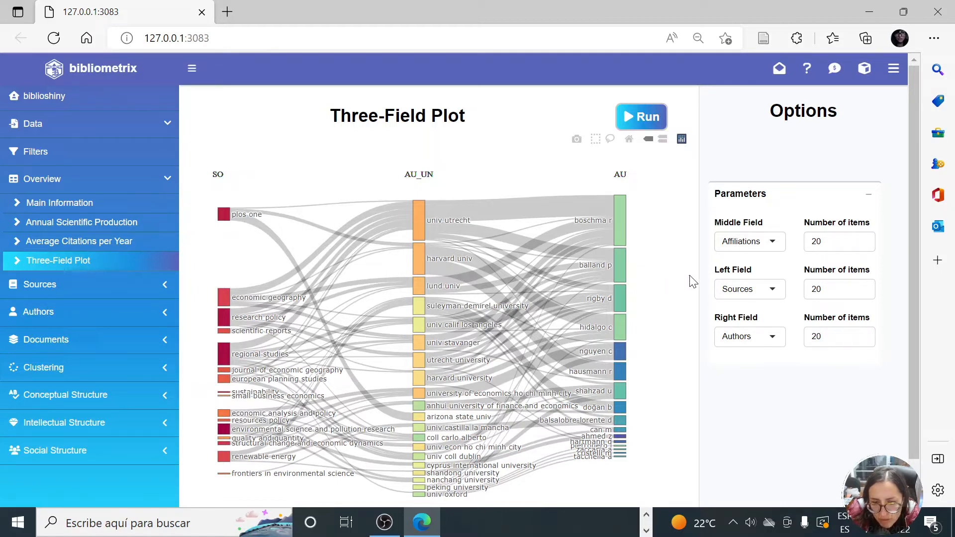
Change the plot's right field to Keywords and regenerate the Three-Field Plot
click(773, 339)
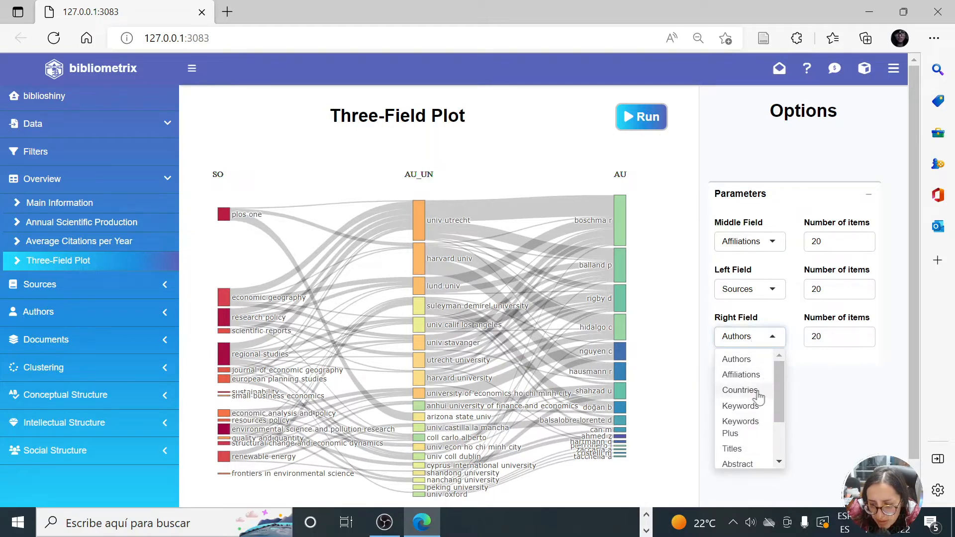
drag(780, 398, 775, 419)
click(749, 366)
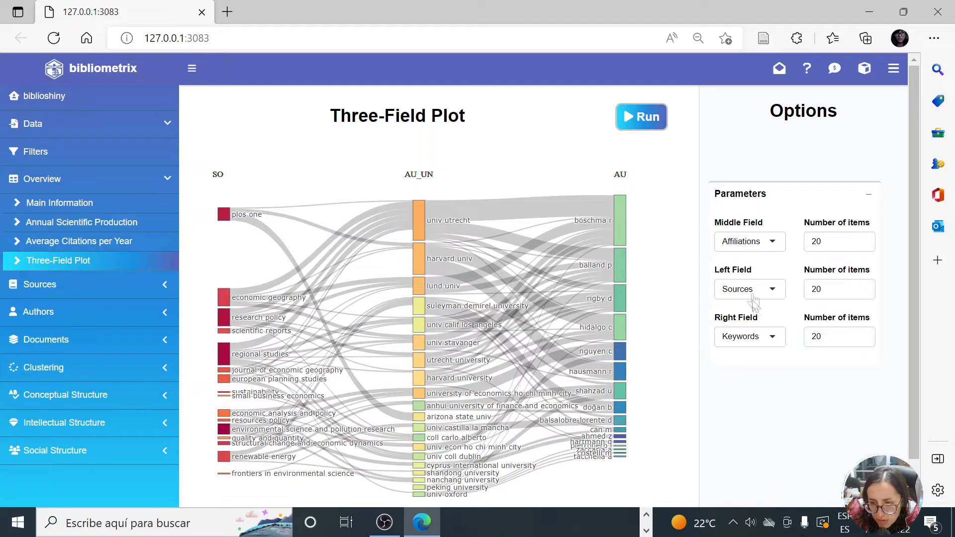
click(642, 120)
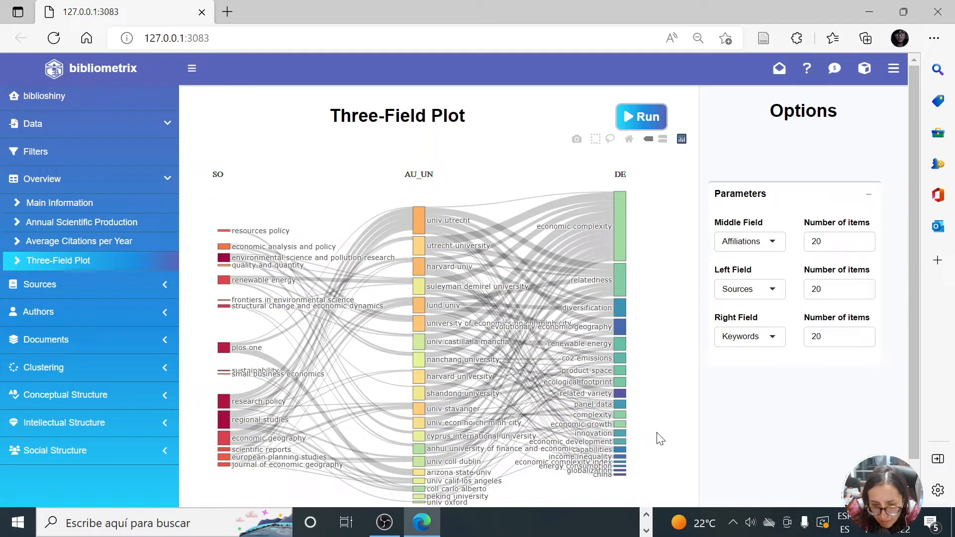
click(773, 243)
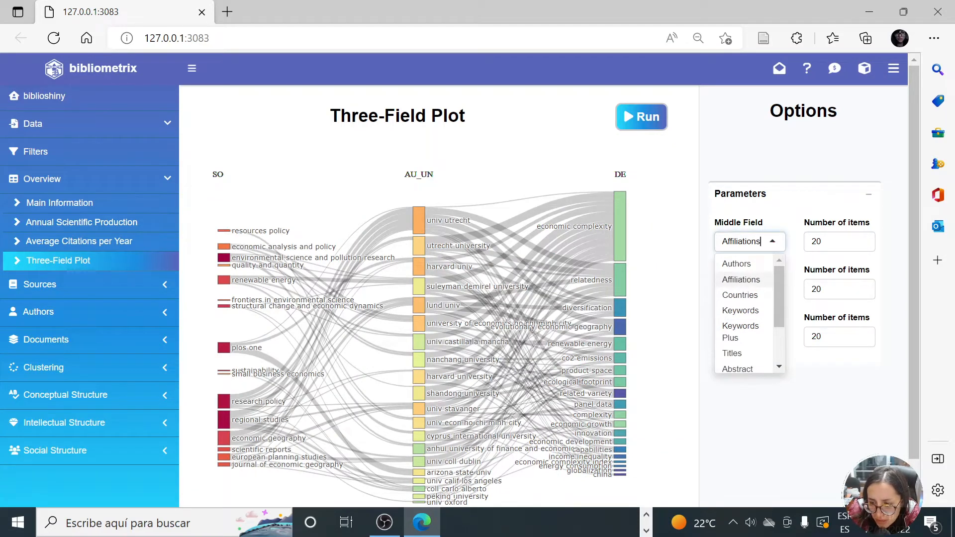
mouse_move(781, 309)
mouse_down()
mouse_move(780, 358)
mouse_move(778, 294)
mouse_up()
click(796, 311)
Change the plot's right field to Countries and regenerate the Three-Field Plot
click(774, 341)
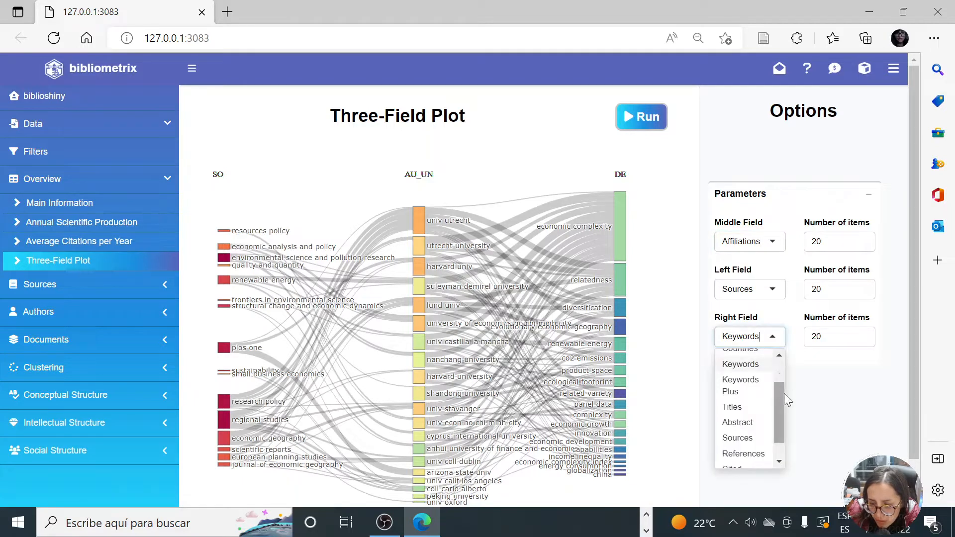
drag(785, 393, 778, 377)
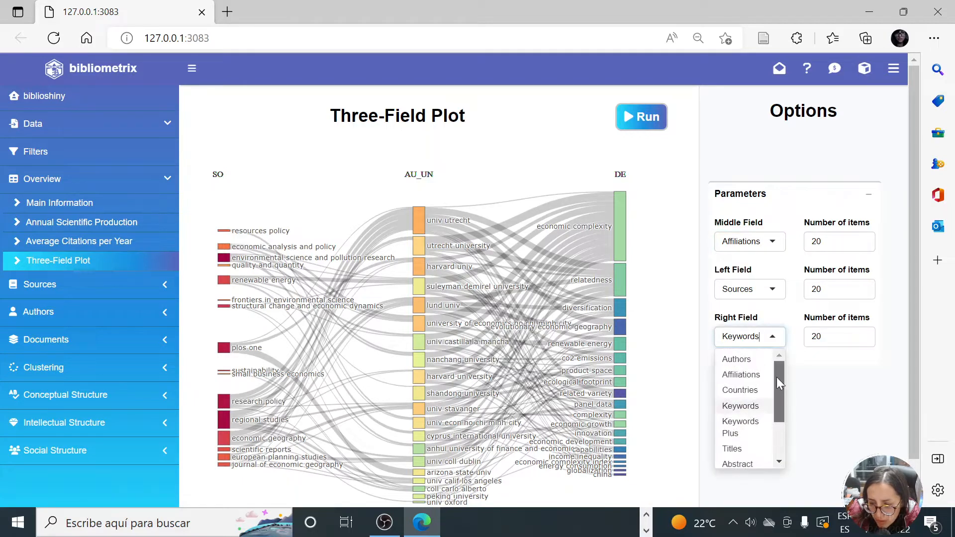
click(741, 391)
click(642, 120)
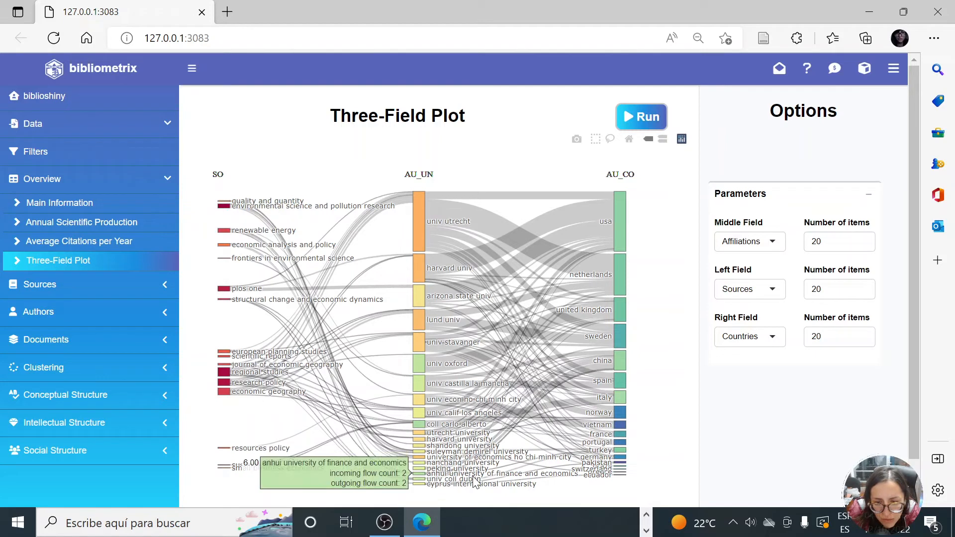
Set the number of items to 10 for the middle, left and right fields and regenerate the plot
drag(825, 242, 805, 248)
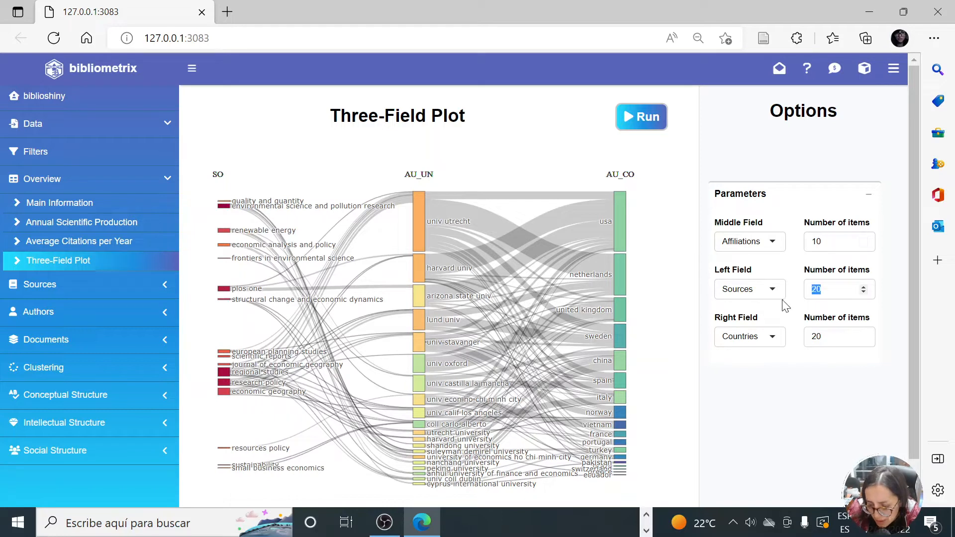
click(831, 334)
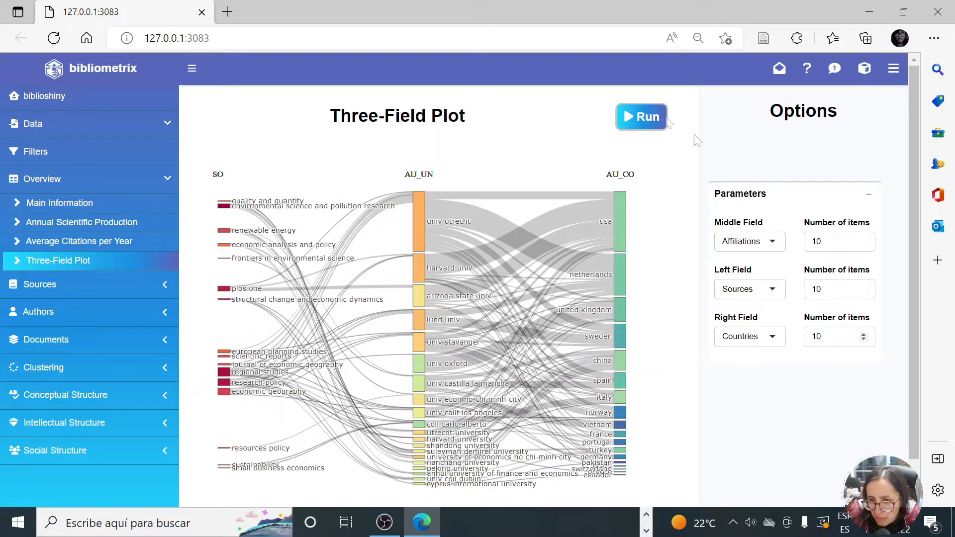
click(636, 127)
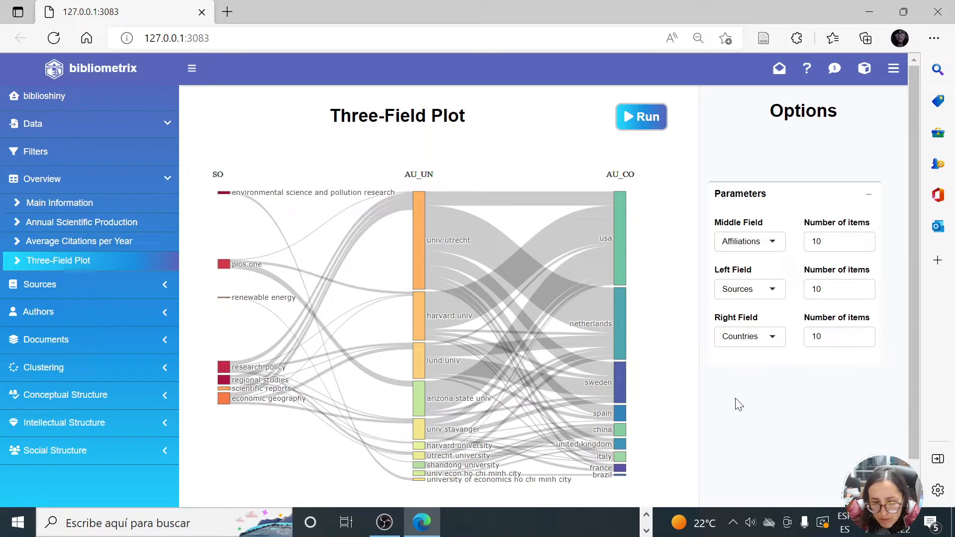
Set the right field to Authors, keeping 10 items per field, and regenerate the Three-Field Plot
click(771, 337)
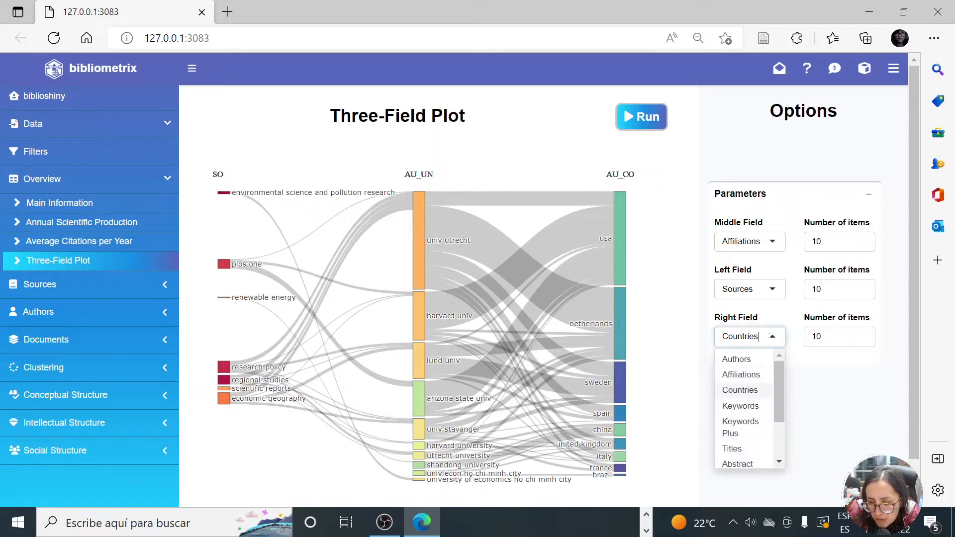
click(757, 361)
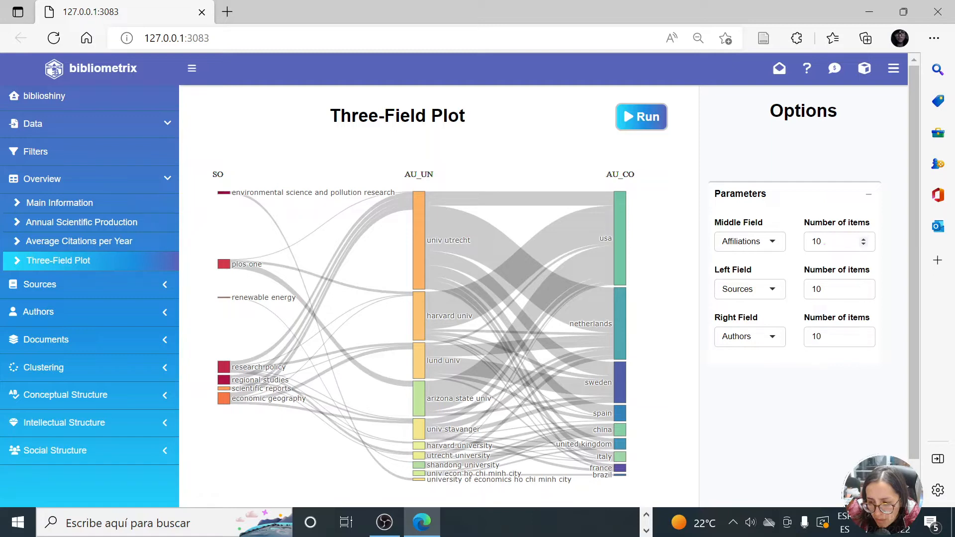
click(651, 124)
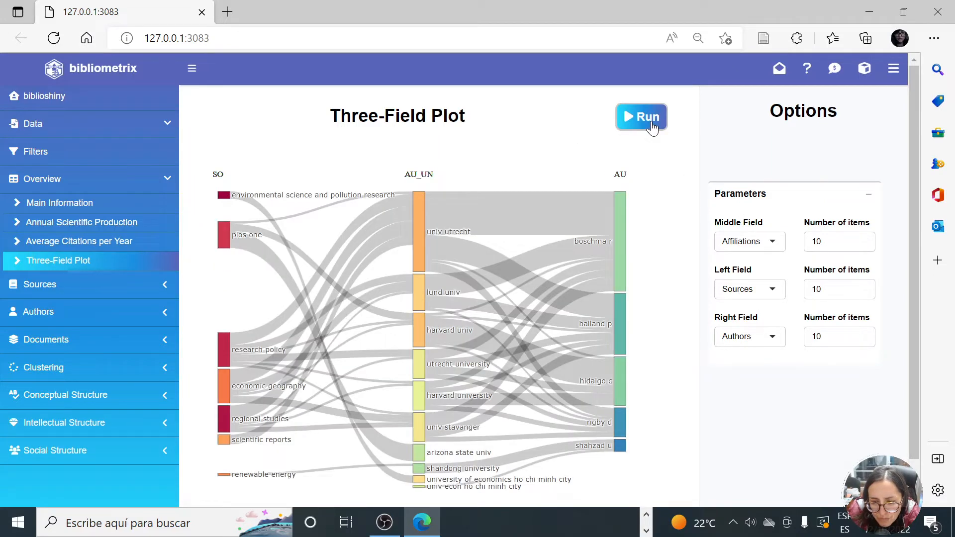
mouse_move(618, 228)
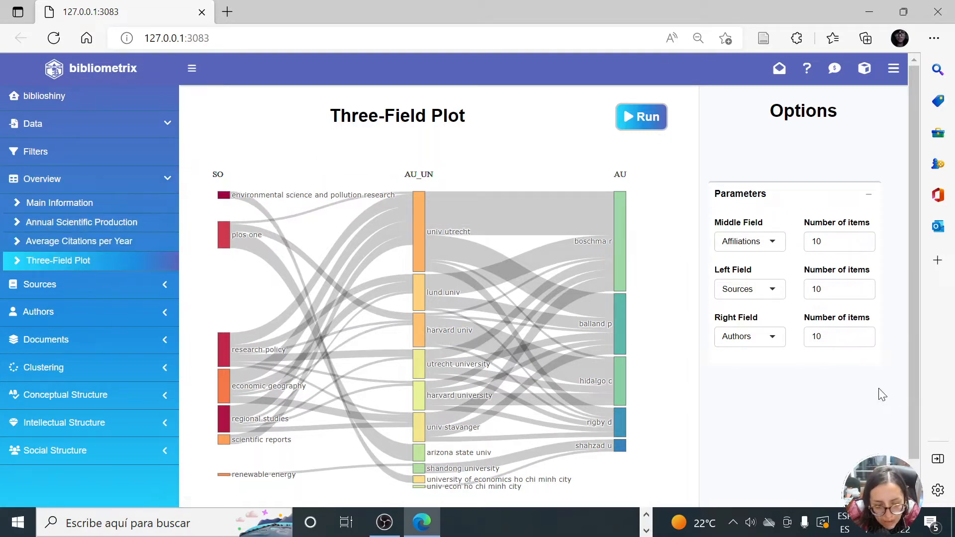
click(783, 245)
drag(777, 276, 777, 253)
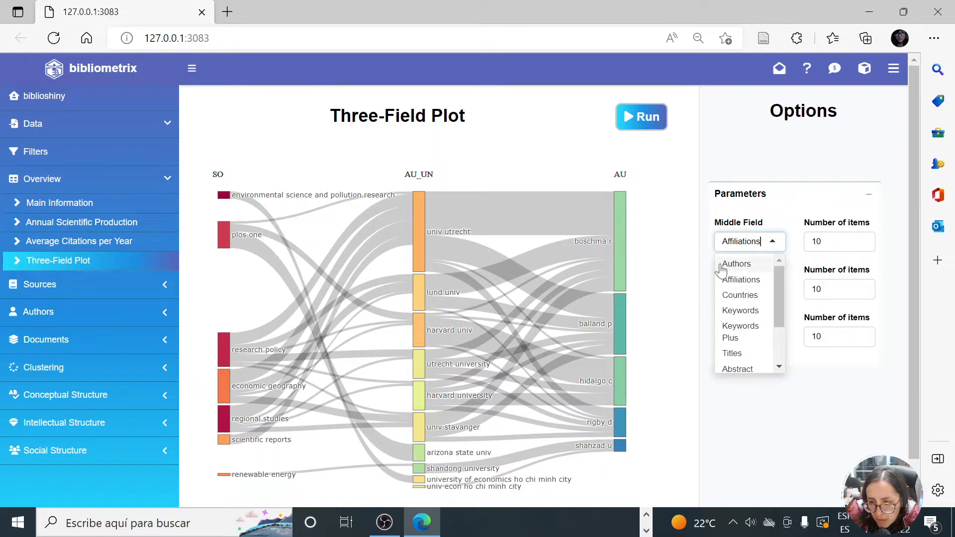
click(687, 273)
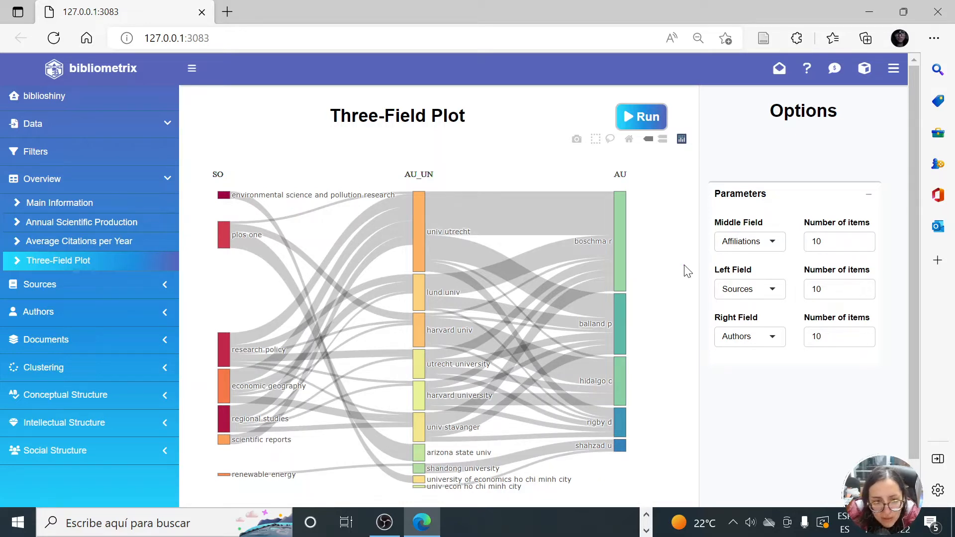
Generate the Most Relevant Sources plot with the default 10 sources
click(35, 285)
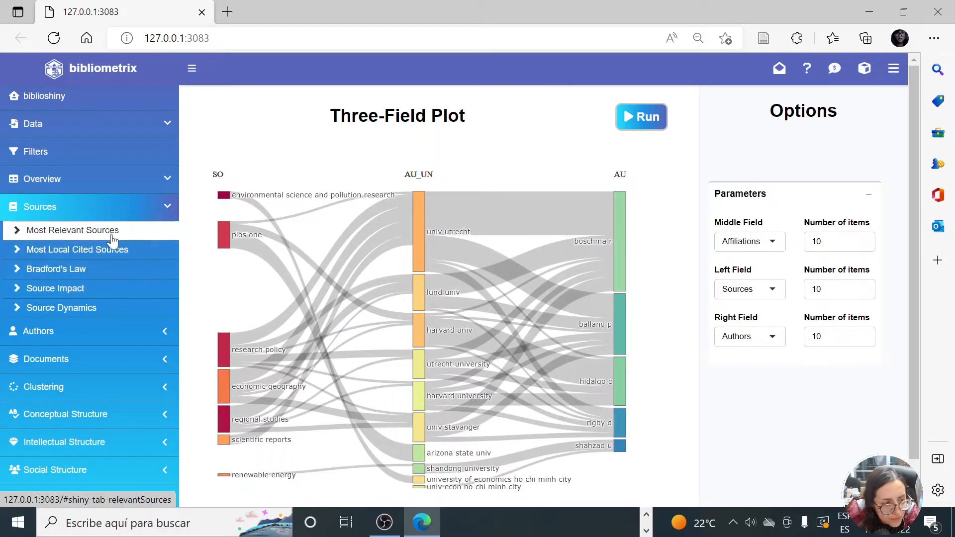
click(34, 230)
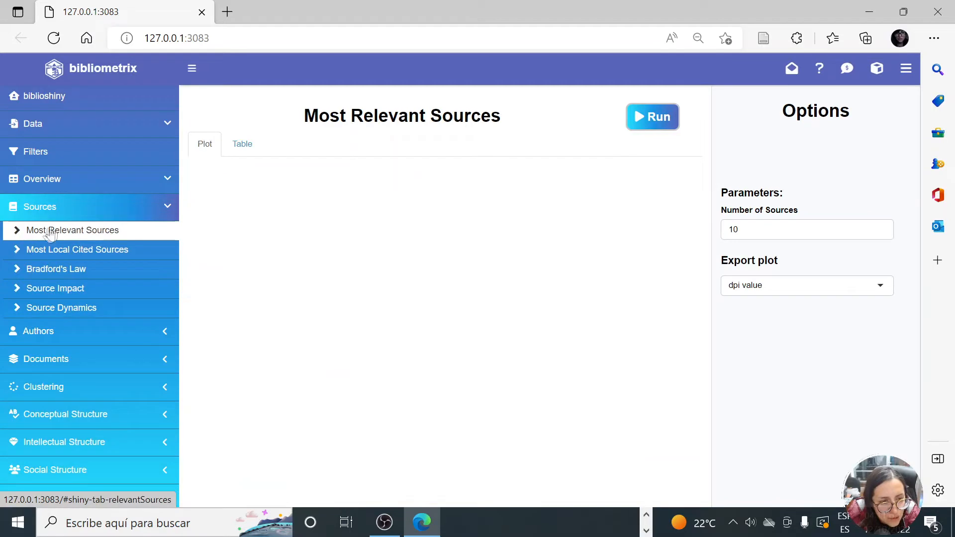
click(670, 128)
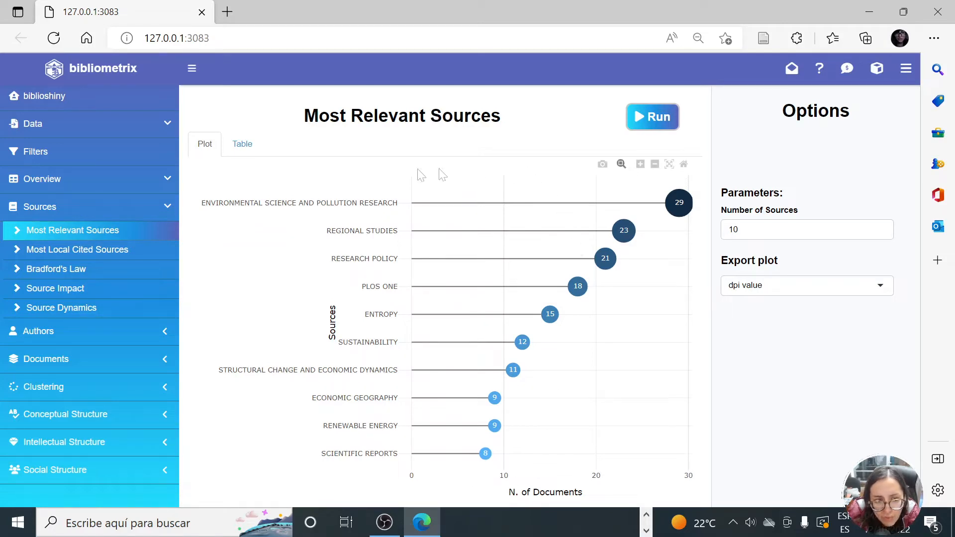
Browse the first three pages of the Most Relevant Sources table, ending on the first page
click(243, 144)
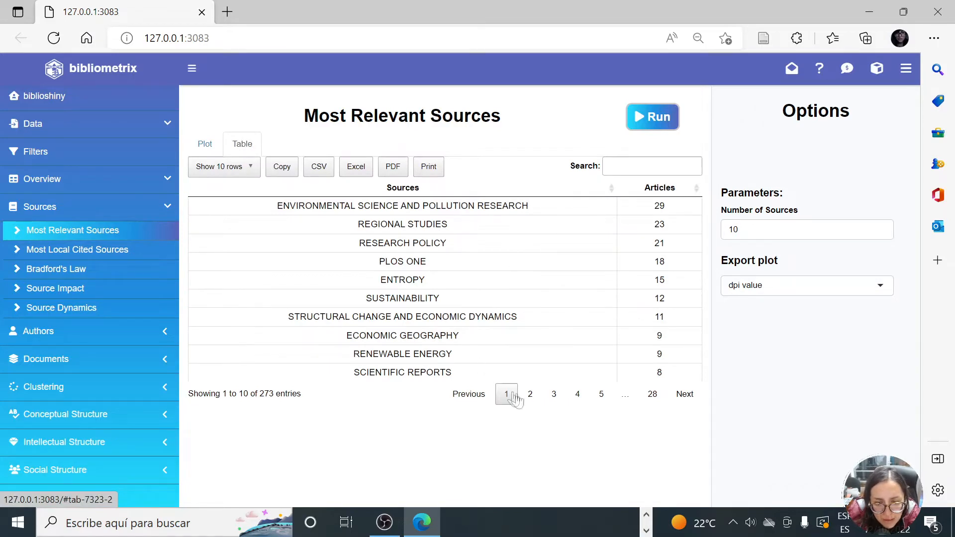
click(530, 395)
click(554, 396)
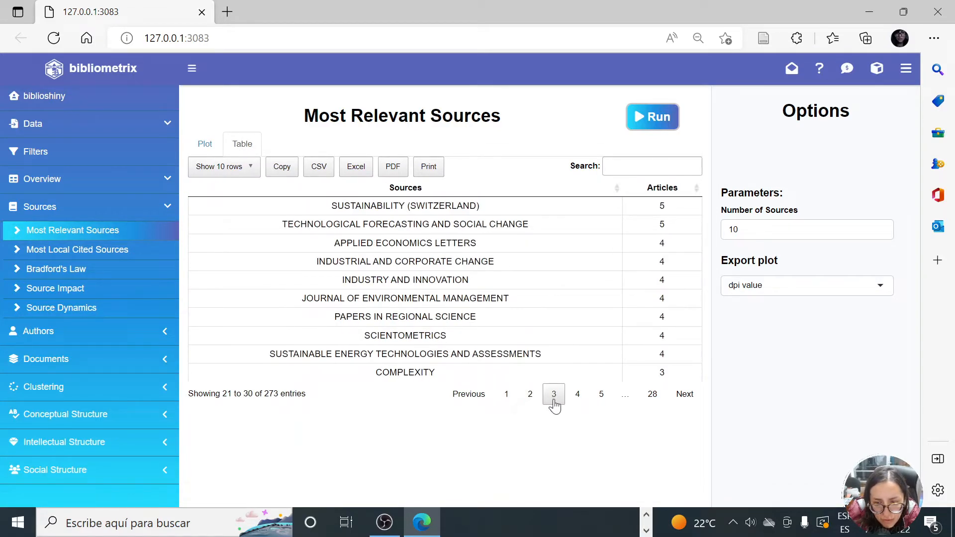
click(507, 396)
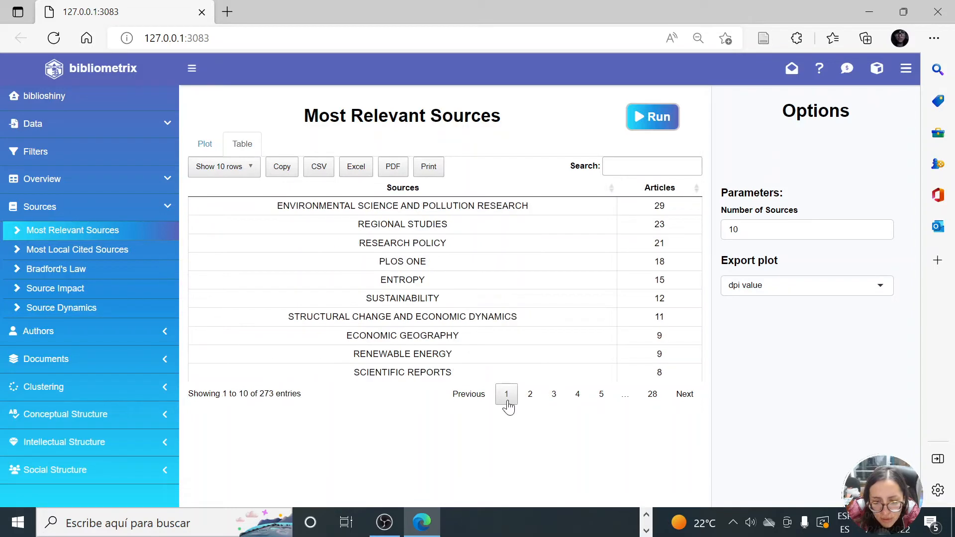
Return to the Most Relevant Sources plot, set the number of sources to 5 and regenerate it
click(204, 145)
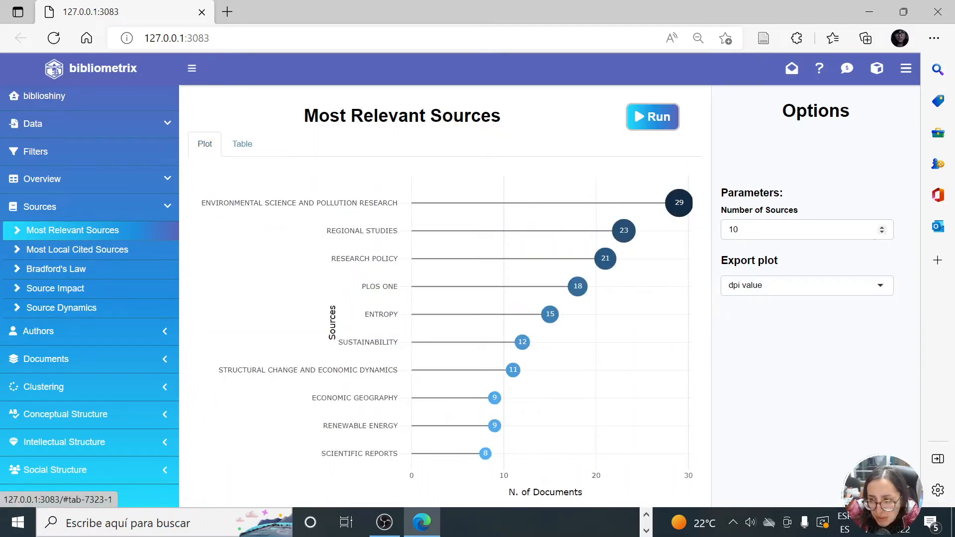
double_click(756, 228)
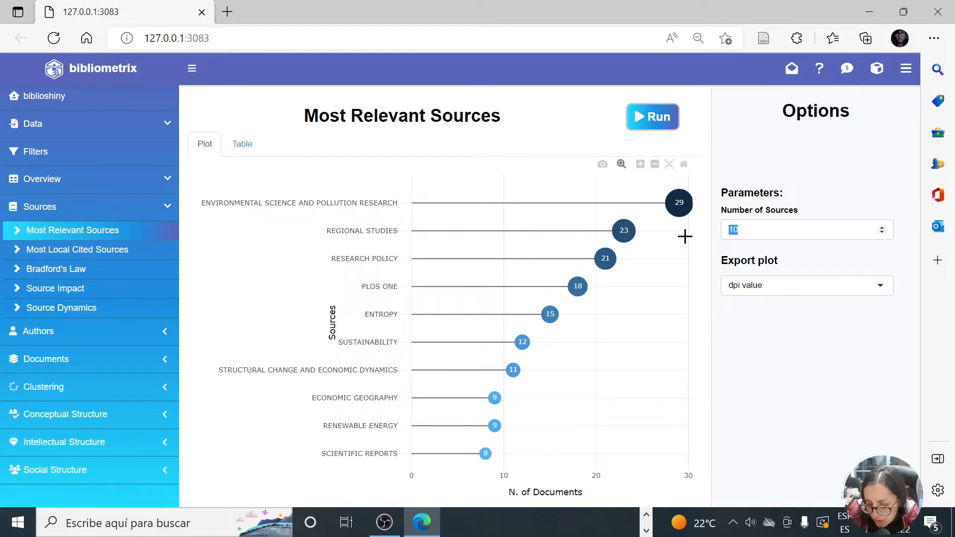
click(634, 117)
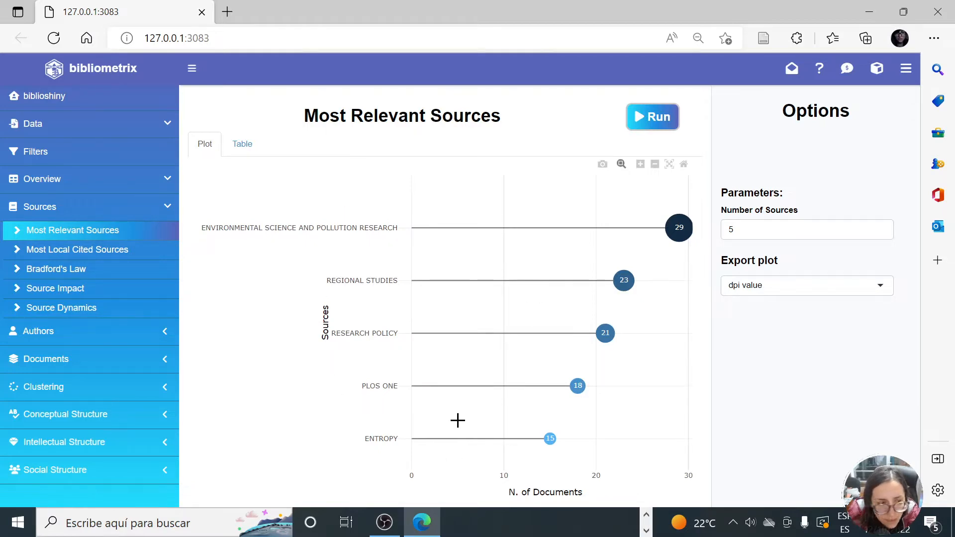
Generate the Most Local Cited Sources plot with the default 10 sources, and open the Bradford's Law source clustering plot
click(60, 254)
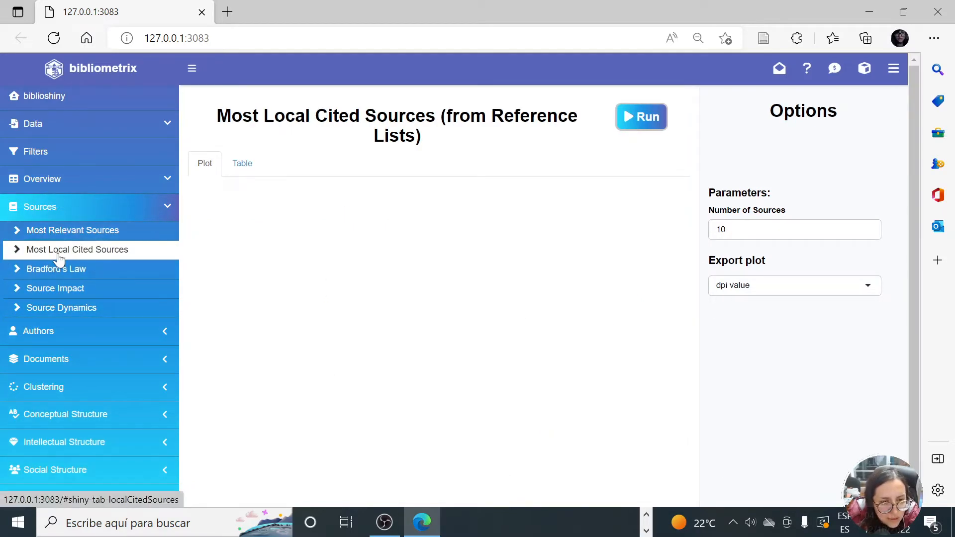
click(645, 126)
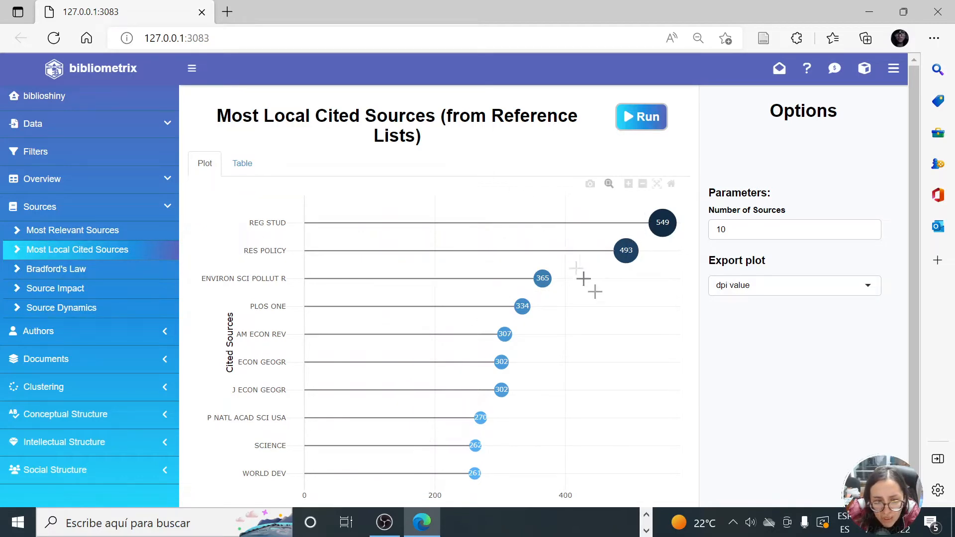
click(69, 280)
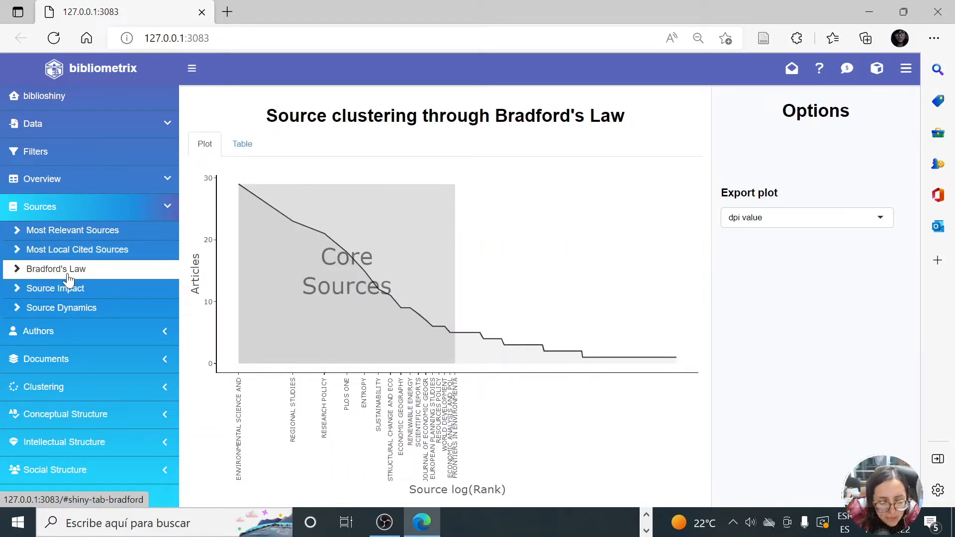
Generate the Source Dynamics plot of cumulative occurrences for sources 1 to 5 and examine its curves and legend
click(54, 309)
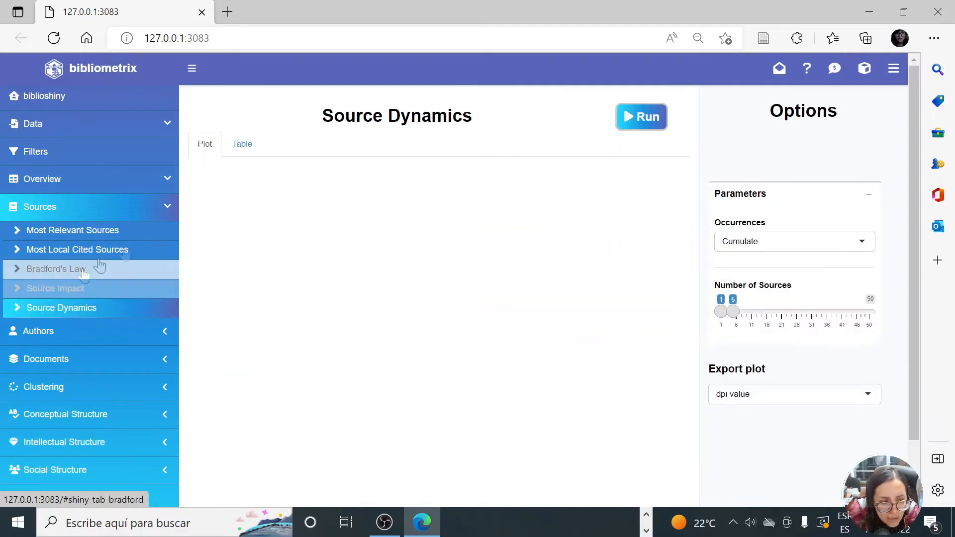
click(637, 121)
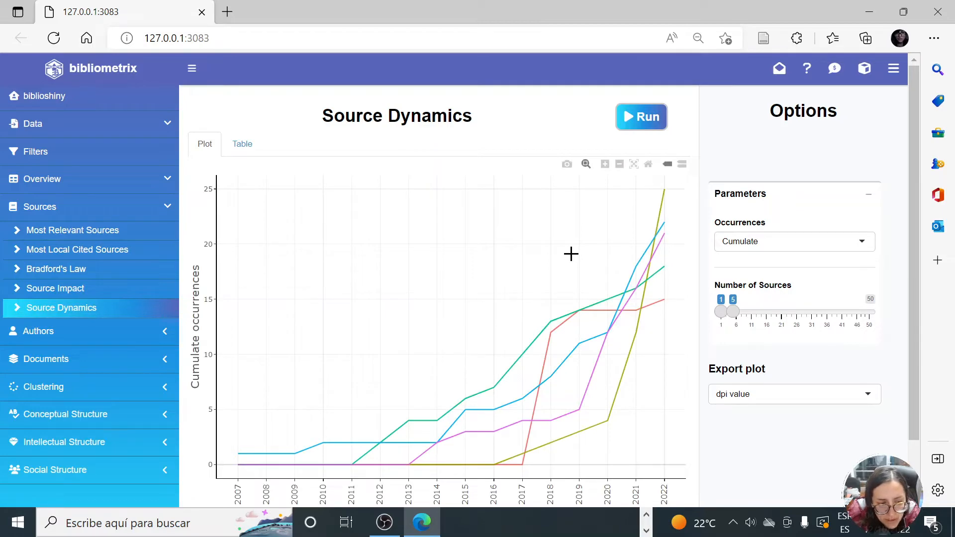
scroll(572, 254, down, 1)
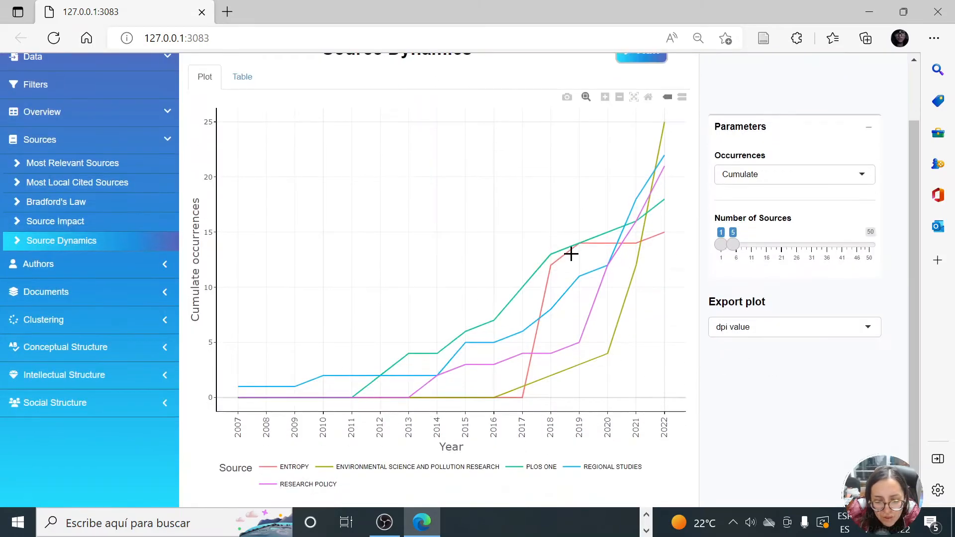
scroll(565, 241, up, 1)
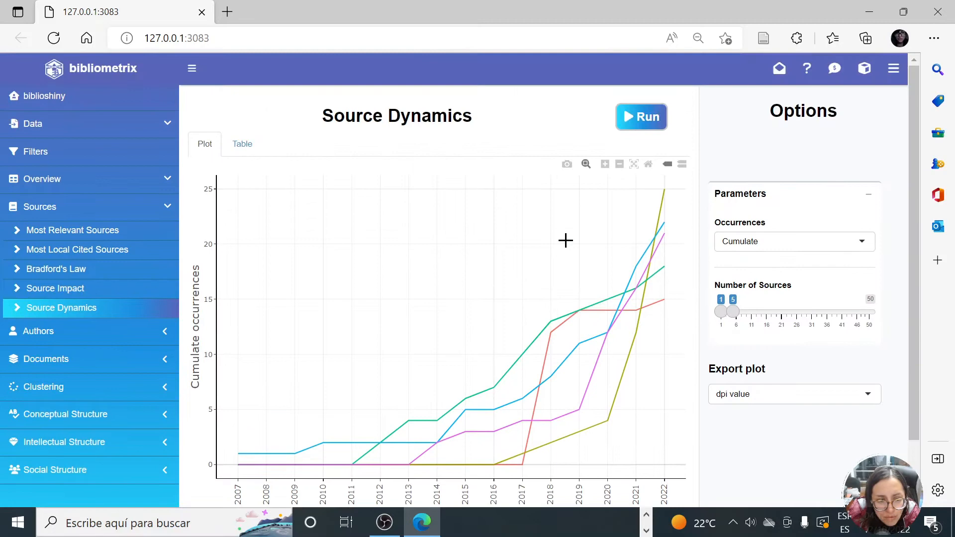
Generate the Most Relevant Authors plot by number of documents and the Most Local Cited Authors plot, each with the default 10 authors
click(49, 332)
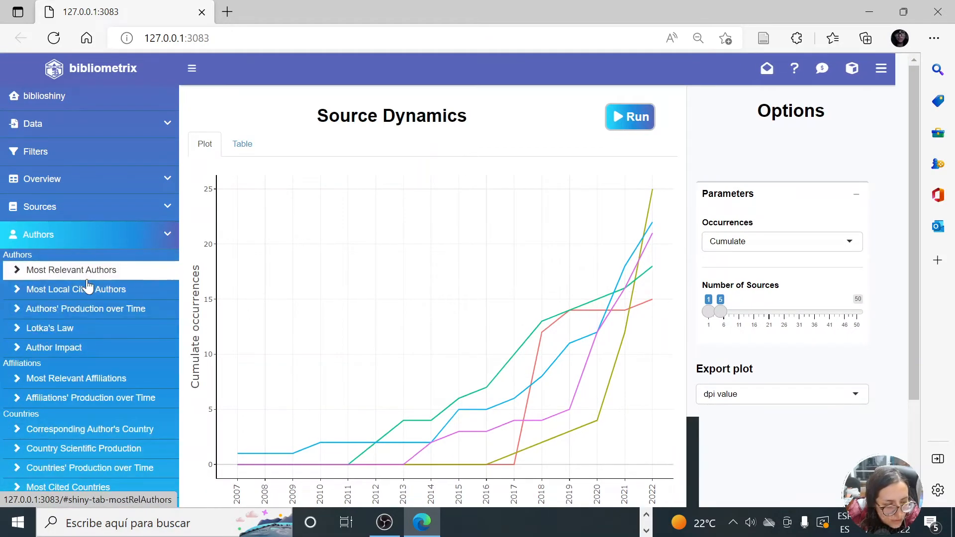
click(86, 281)
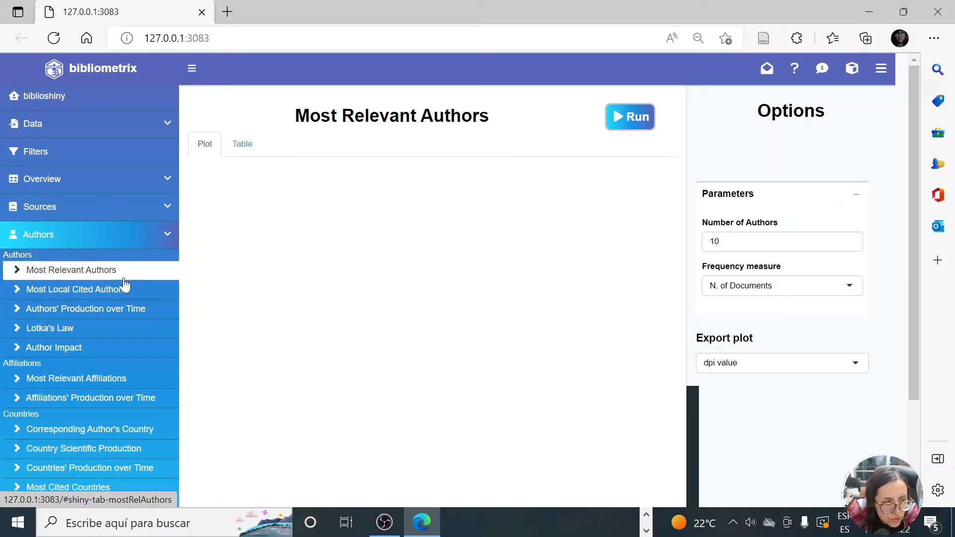
click(647, 128)
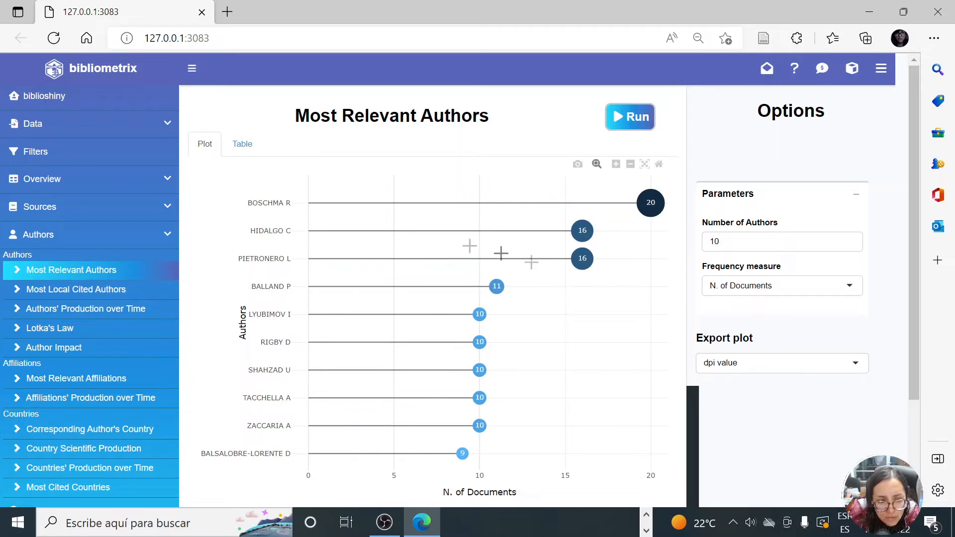
mouse_move(590, 238)
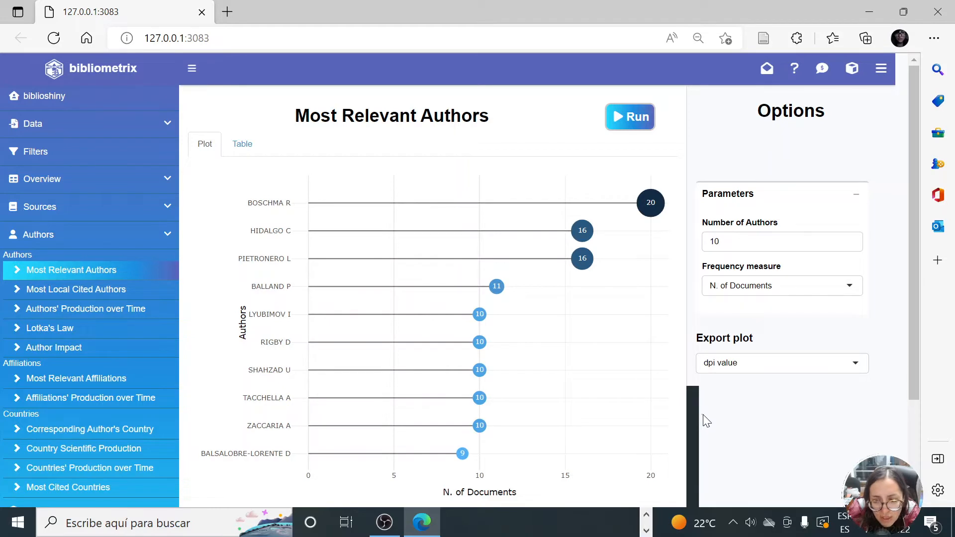
click(55, 289)
click(639, 122)
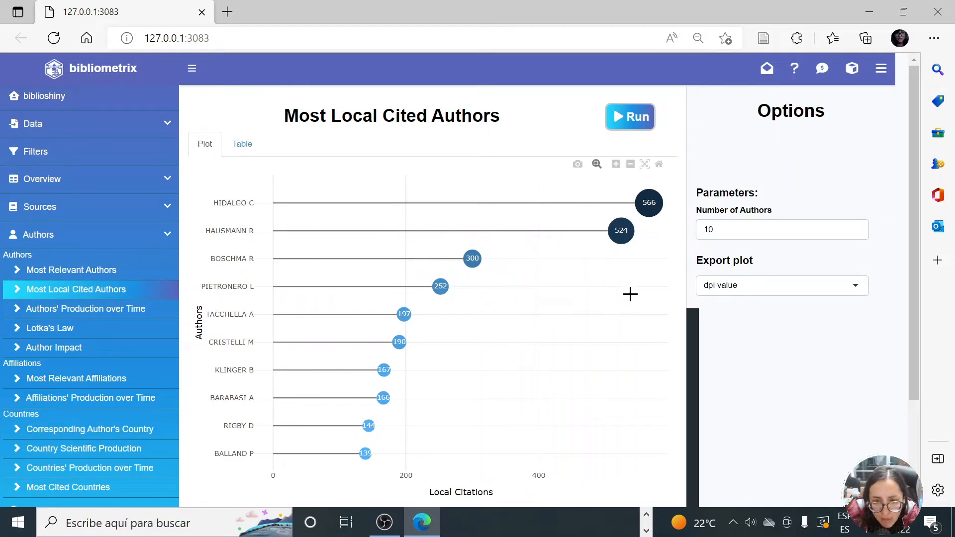
Generate the Authors' Production over Time plot for 10 authors, review its per-year and documents tables, and return to the plot
click(68, 313)
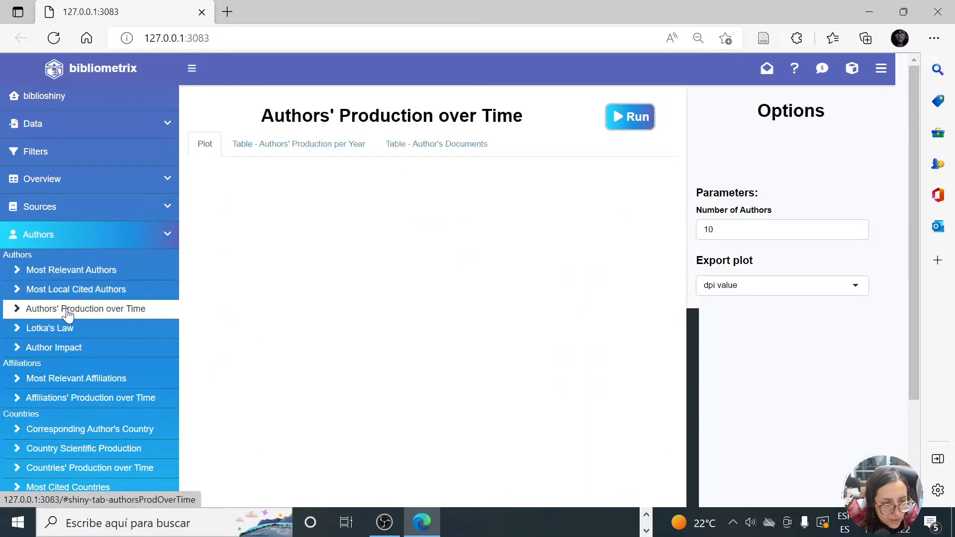
click(634, 119)
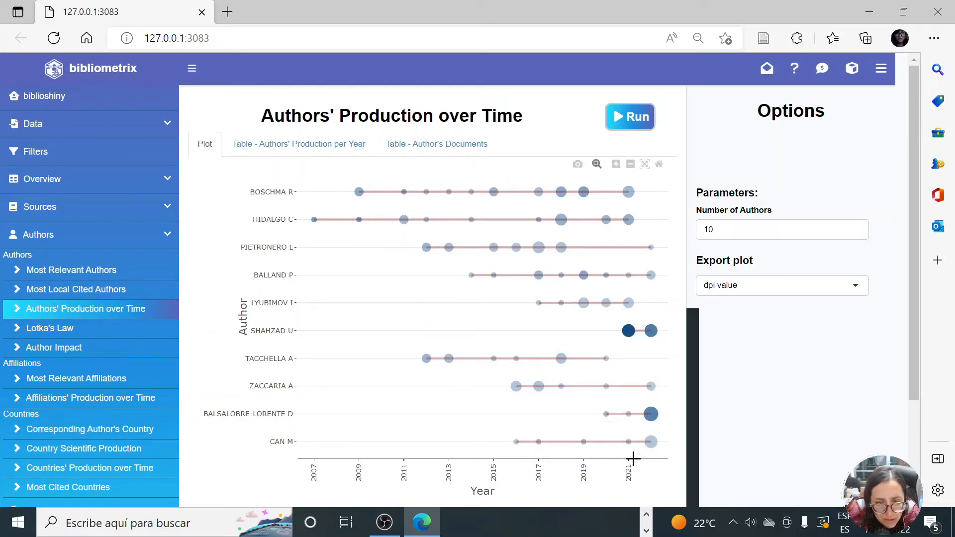
click(290, 145)
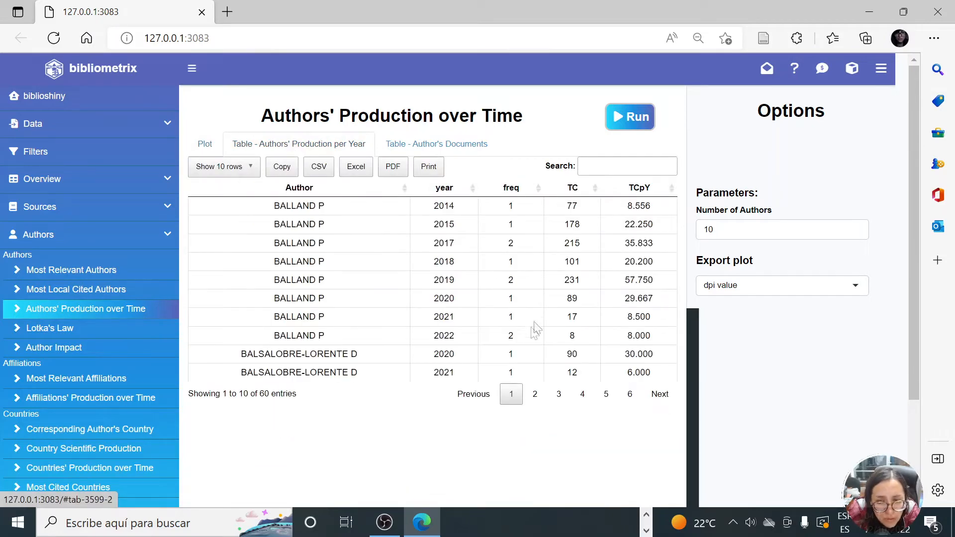
click(432, 152)
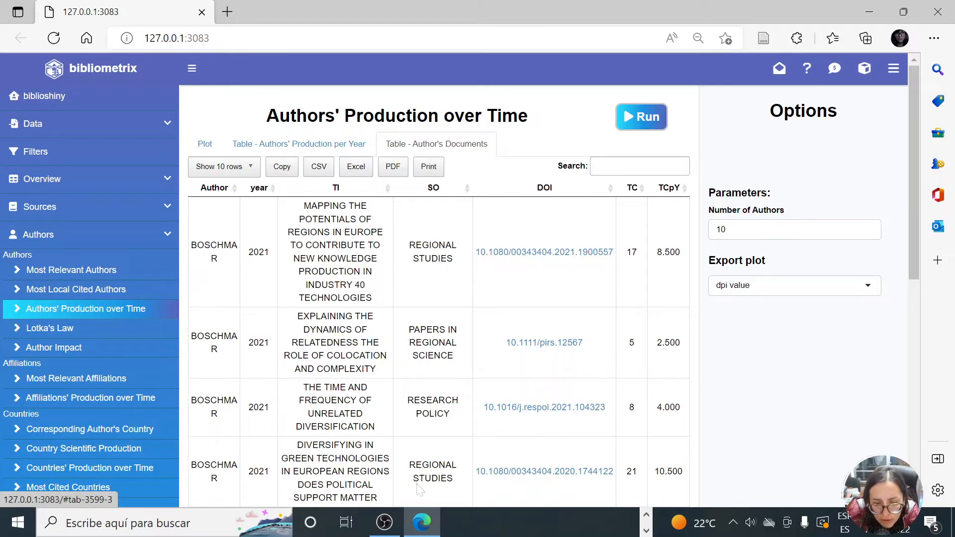
click(305, 144)
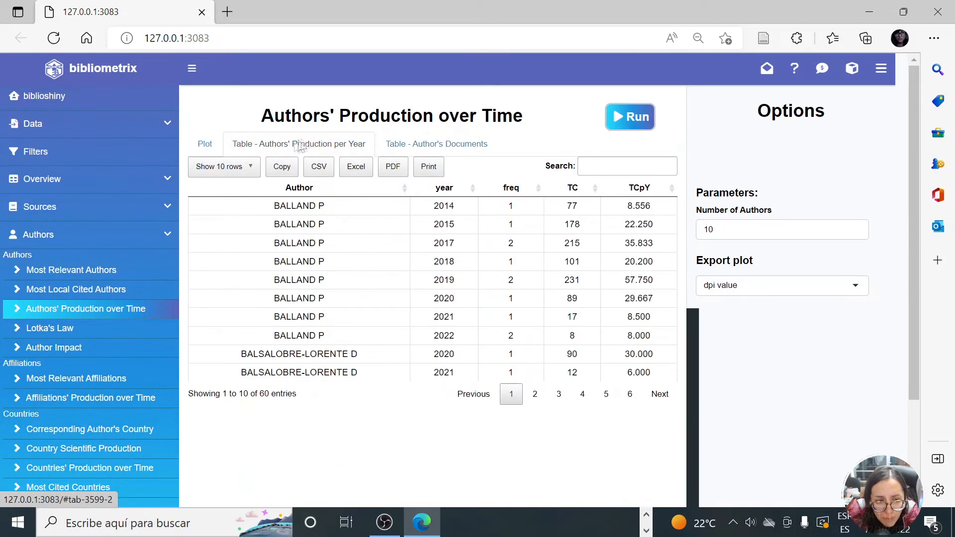
click(213, 150)
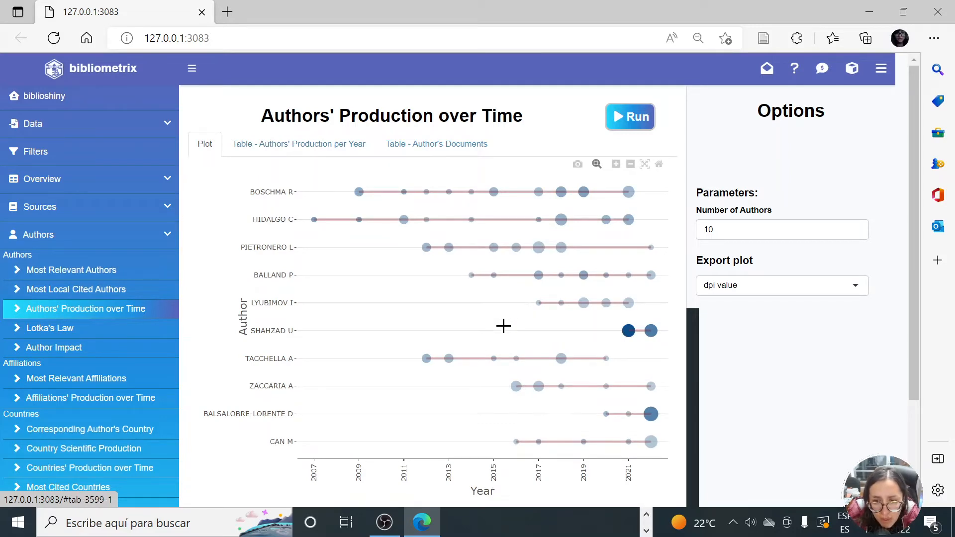
View the Lotka's Law author productivity plot and its table of documents written
click(74, 329)
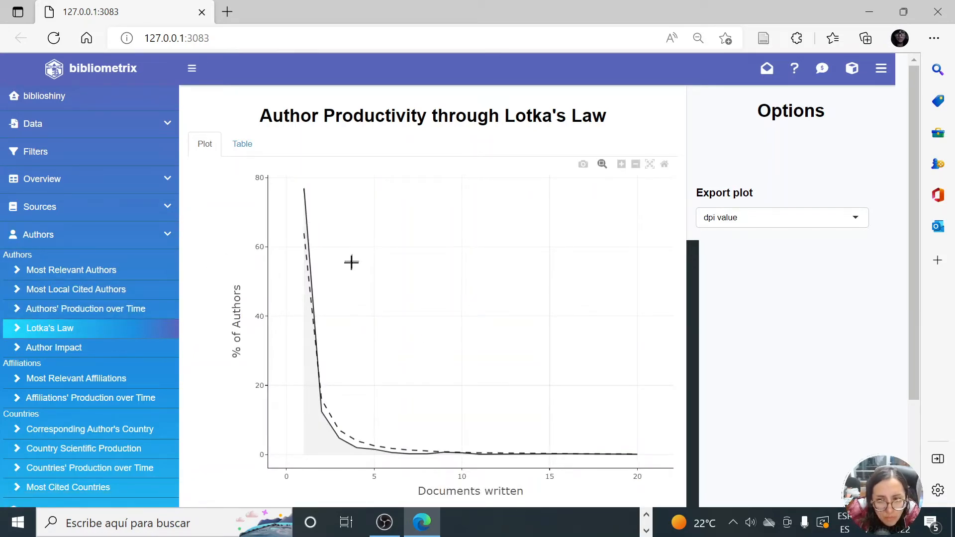
click(243, 147)
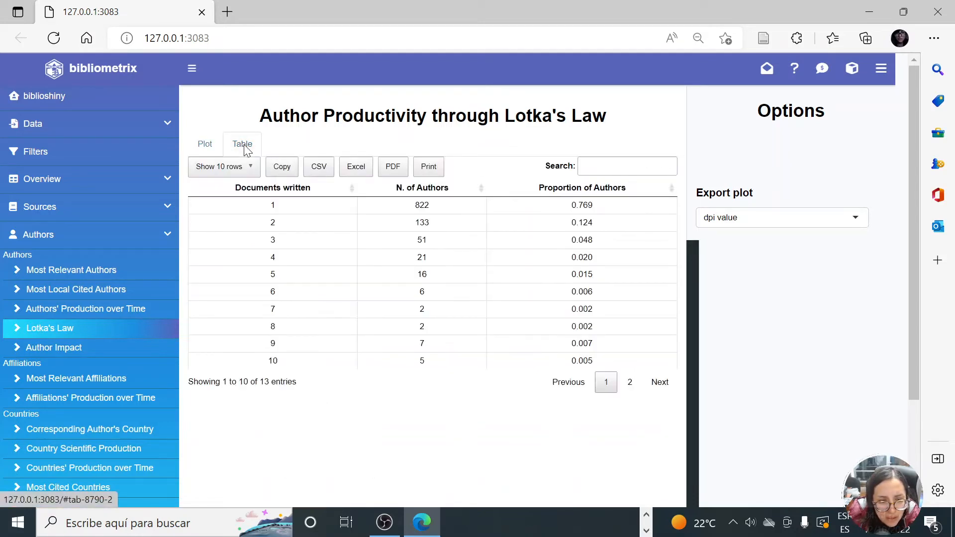
click(195, 148)
Generate the Author Local Impact plot by H-Index for 10 authors, check its table, and return to the plot
click(90, 348)
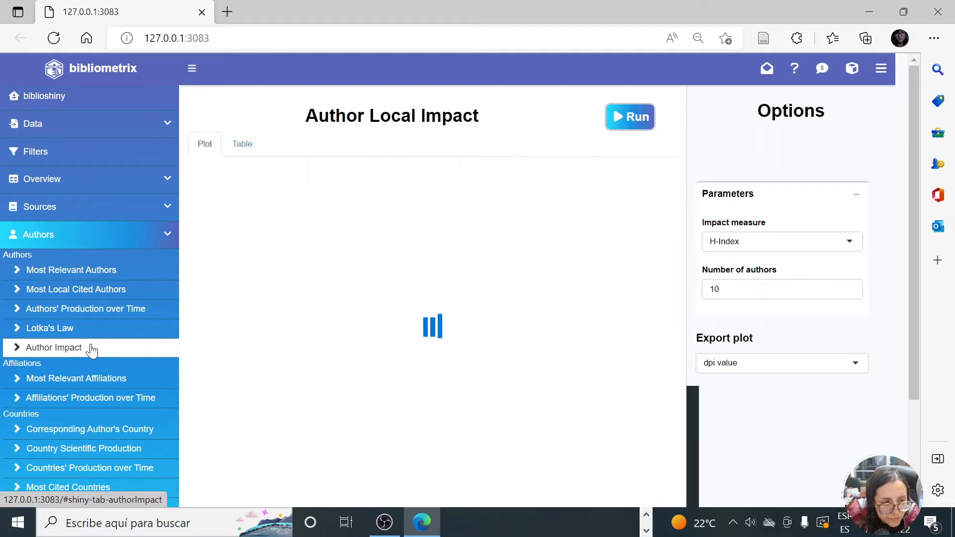
click(630, 127)
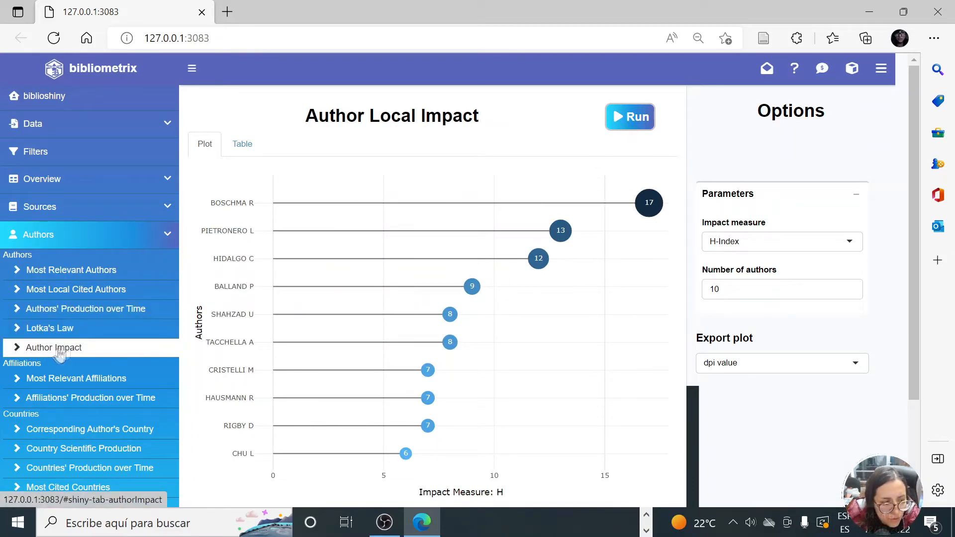
click(244, 145)
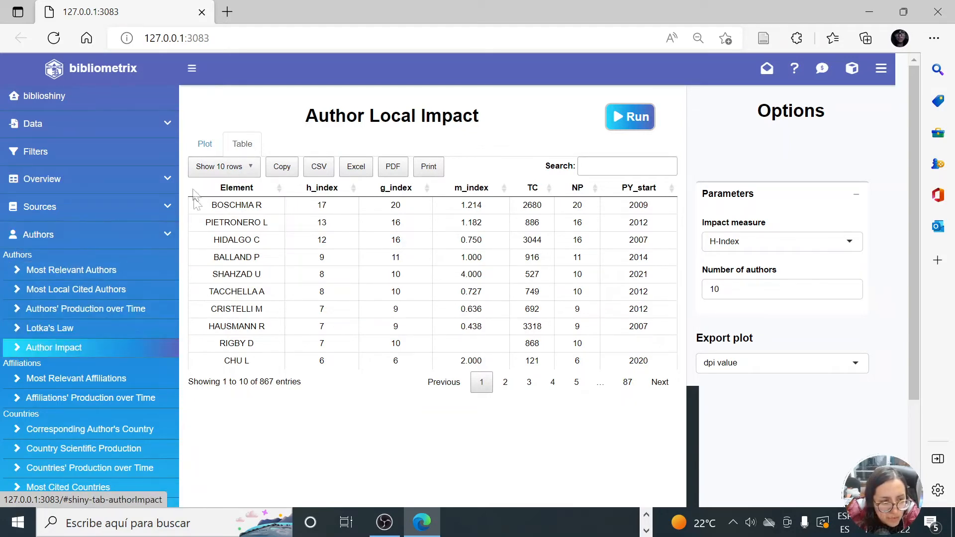
click(205, 146)
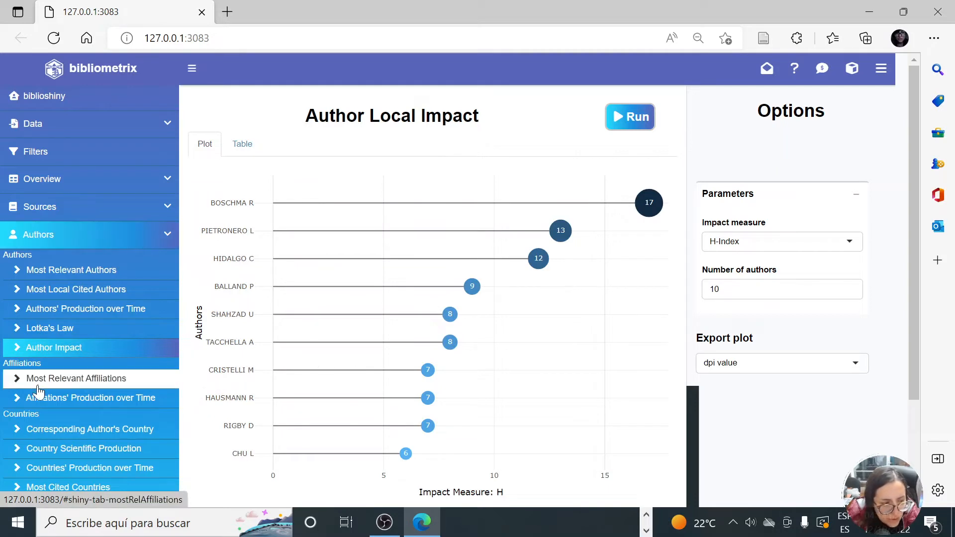
Generate the Most Relevant Affiliations plot for 10 affiliations with name disambiguation left on
scroll(38, 392, down, 1)
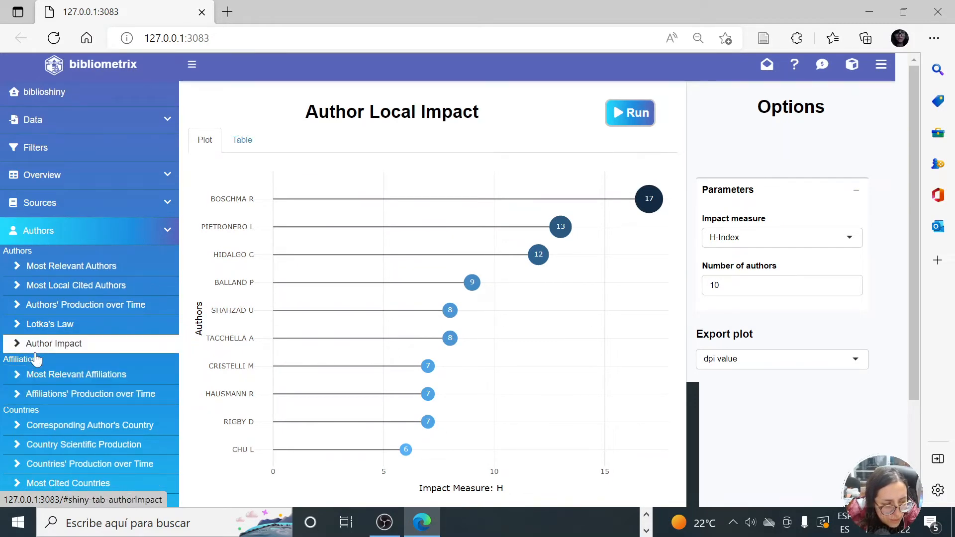
click(36, 378)
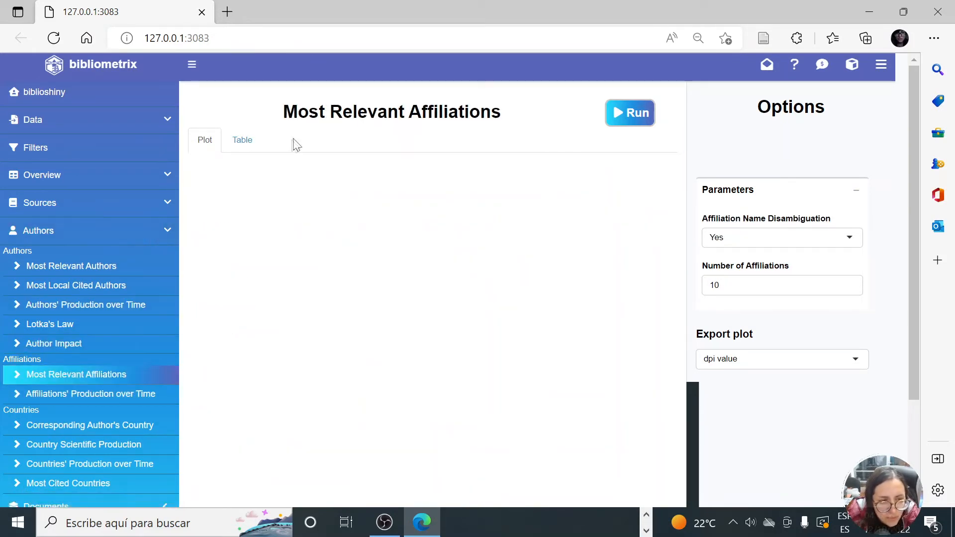
click(632, 122)
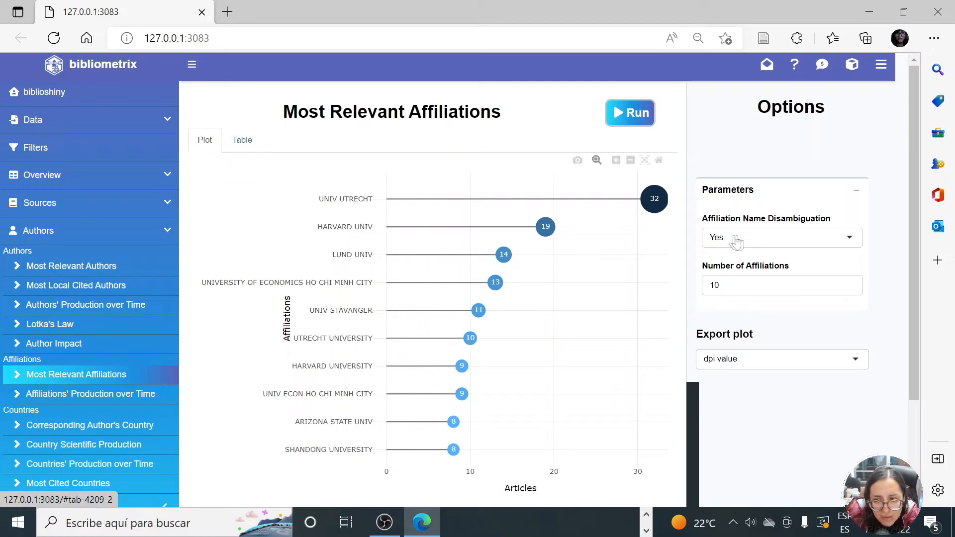
Set Affiliation Name Disambiguation to No and regenerate the Most Relevant Affiliations plot
click(841, 239)
click(744, 278)
click(633, 121)
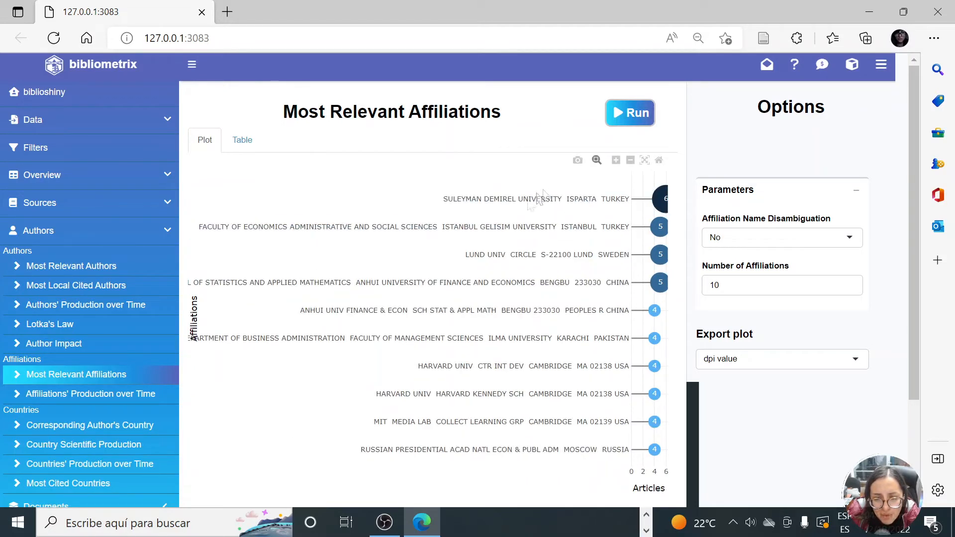
Generate the Affiliations' Production over Time plot for 5 affiliations and examine its curves and legend
click(119, 394)
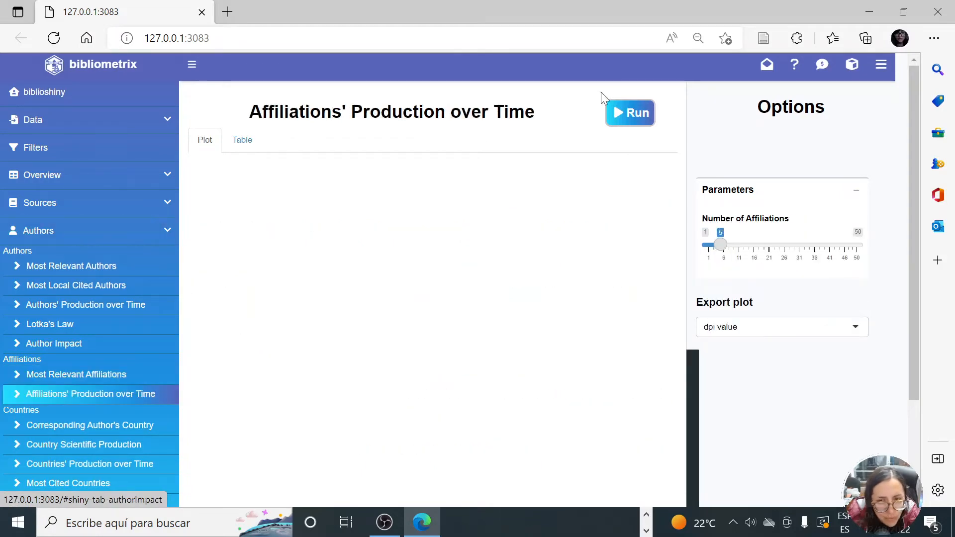
click(629, 115)
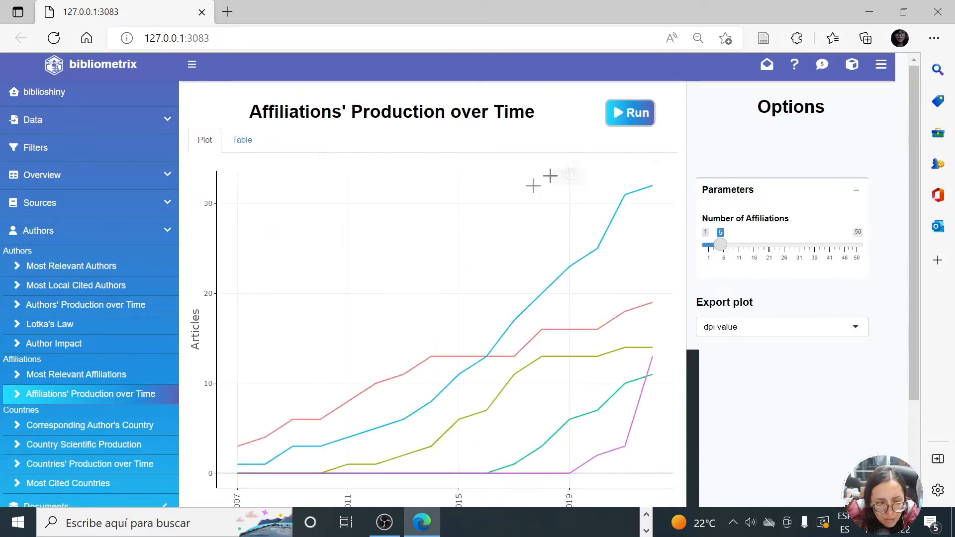
scroll(358, 316, down, 3)
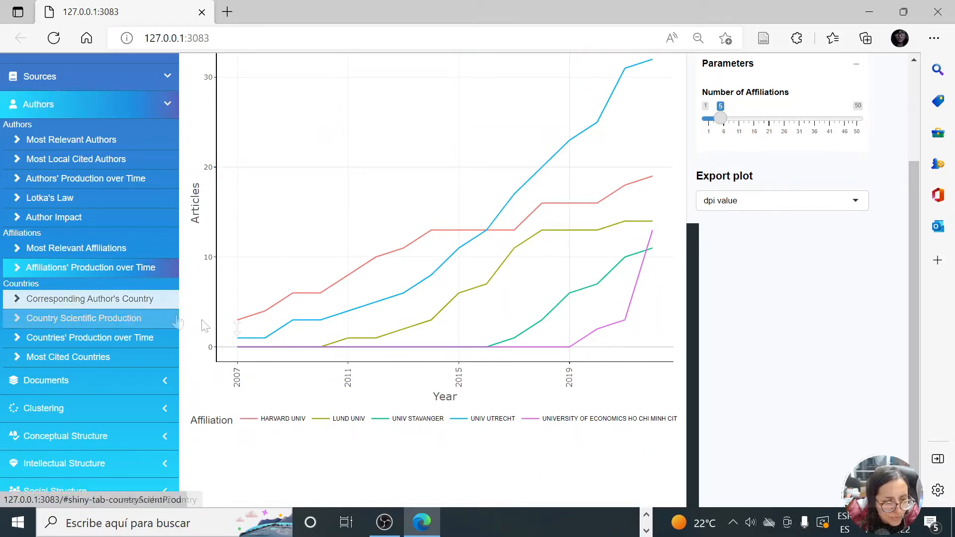
scroll(435, 368, up, 3)
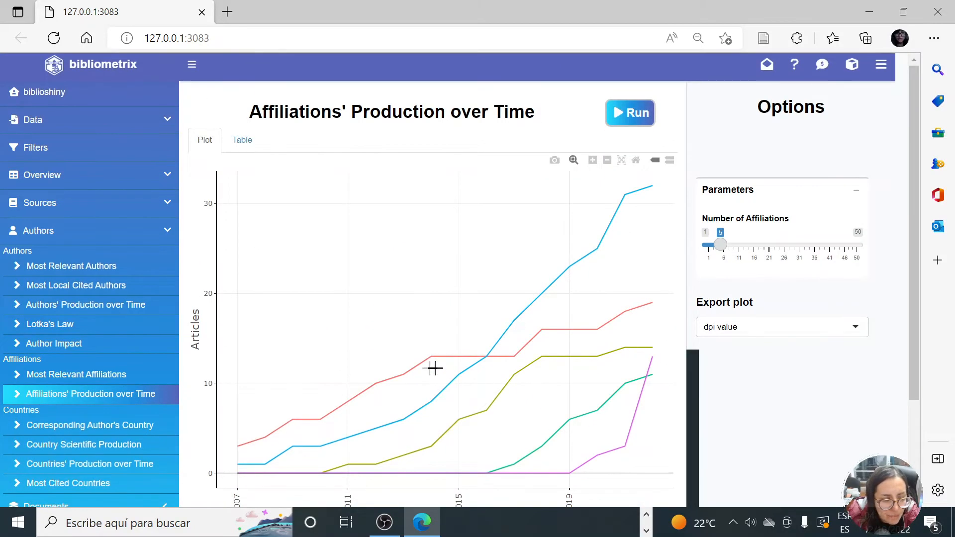
Generate the Corresponding Author's Country plot with the default 20 countries
scroll(122, 399, down, 3)
click(58, 296)
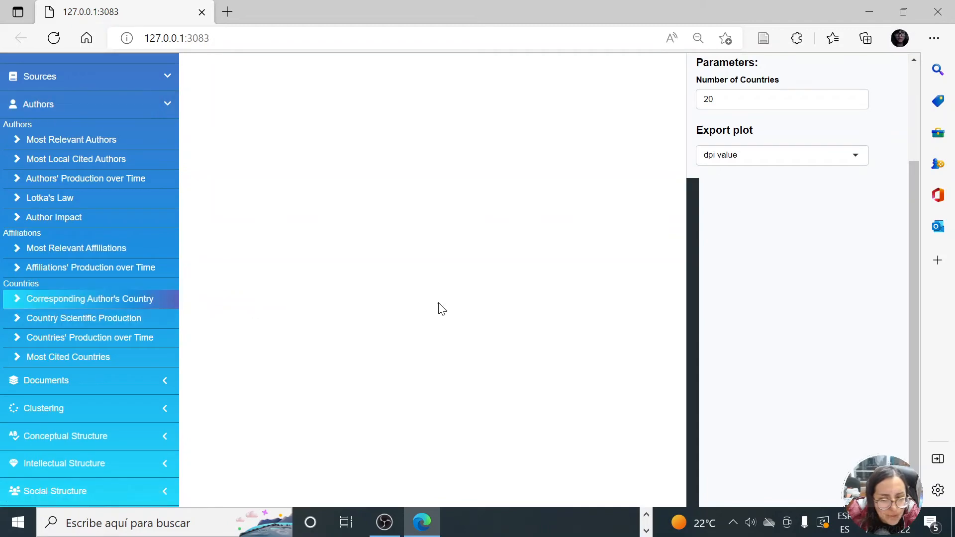
scroll(440, 307, up, 3)
click(642, 119)
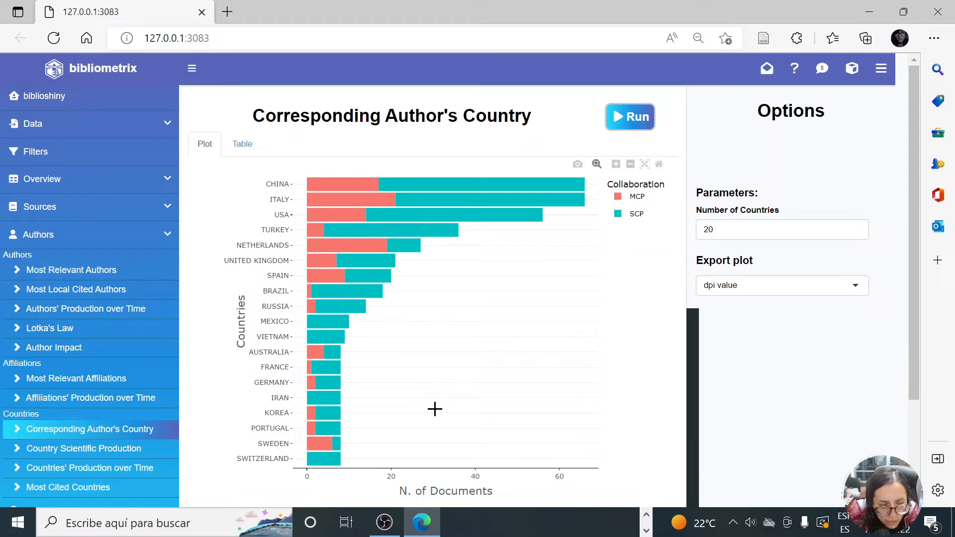
Open the Country Scientific Production world map and inspect the number of documents for Mexico
click(74, 448)
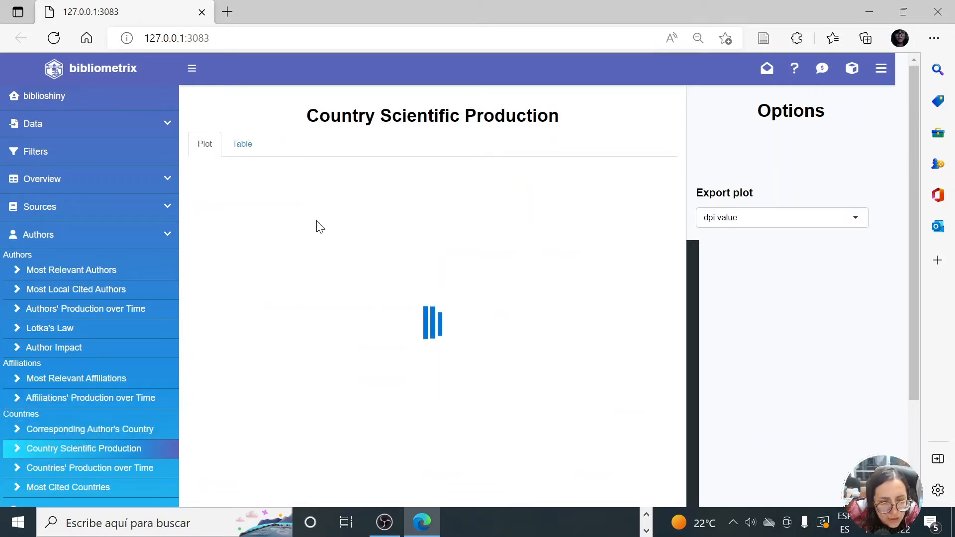
mouse_move(319, 229)
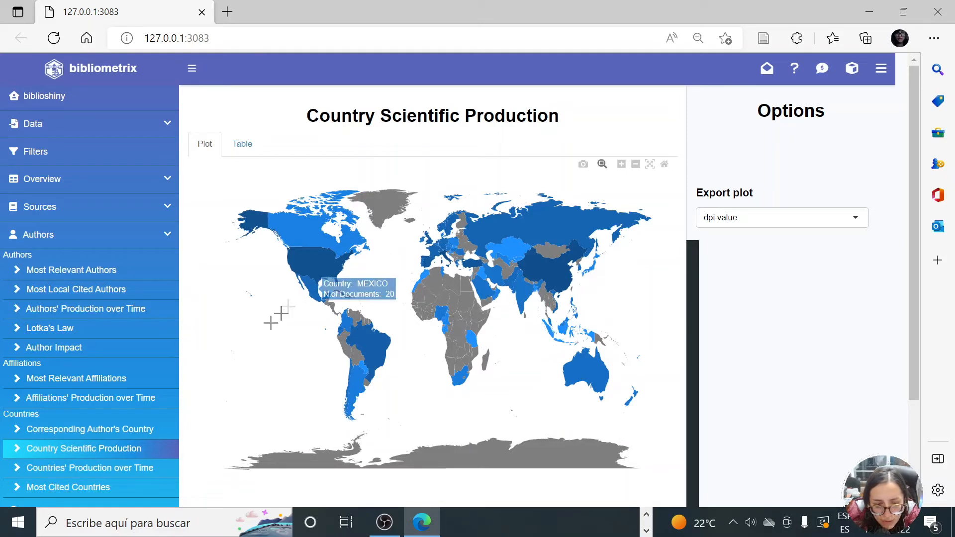
mouse_move(316, 291)
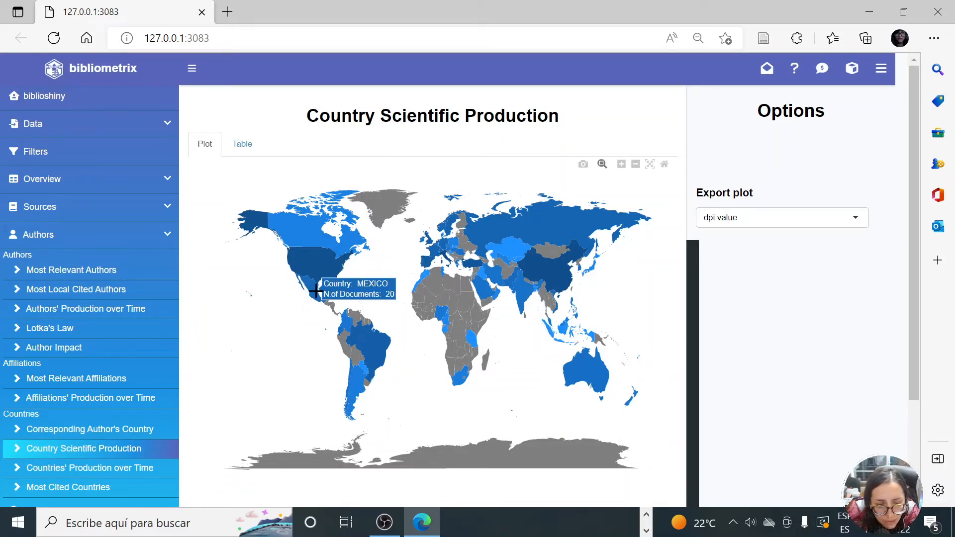
mouse_move(322, 270)
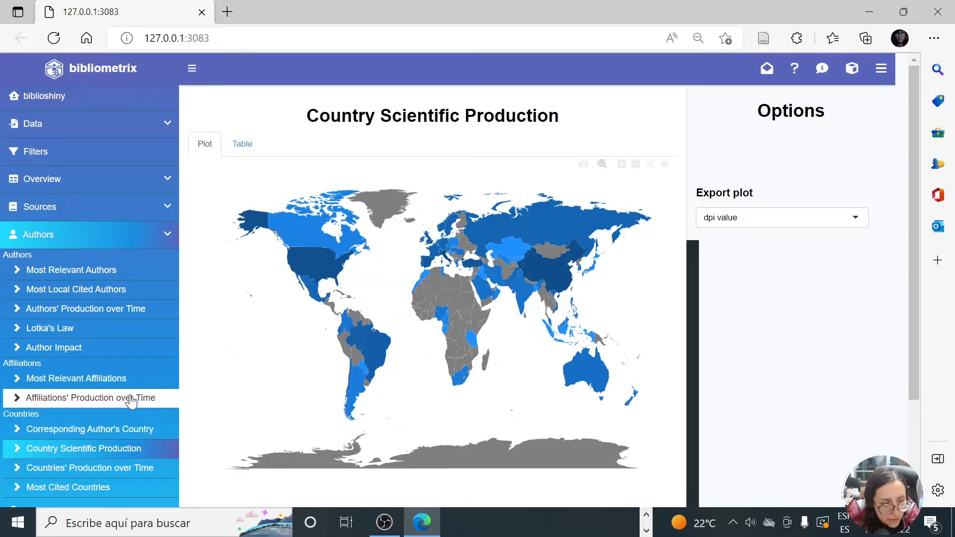
Generate the Countries' Production over Time plot for 5 countries and examine its curves and legend
click(67, 474)
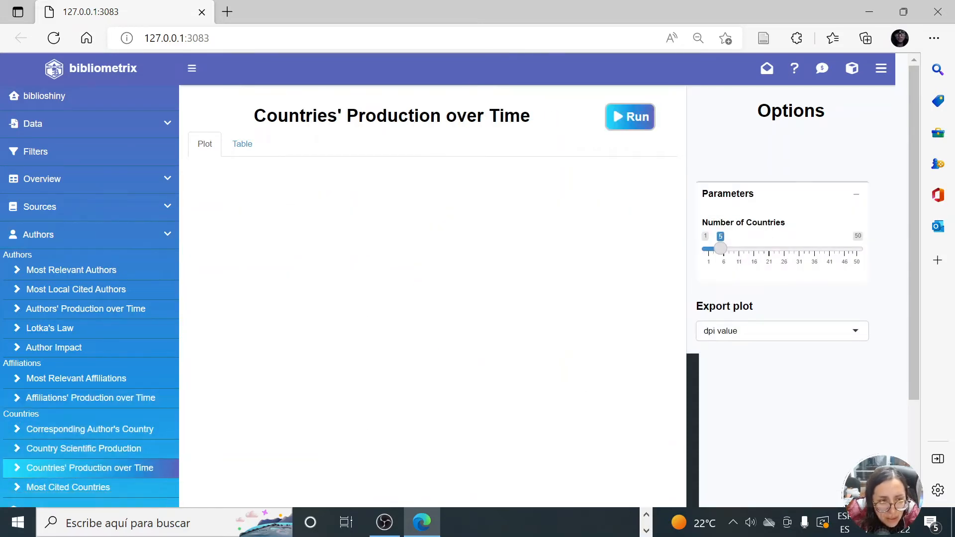
click(626, 124)
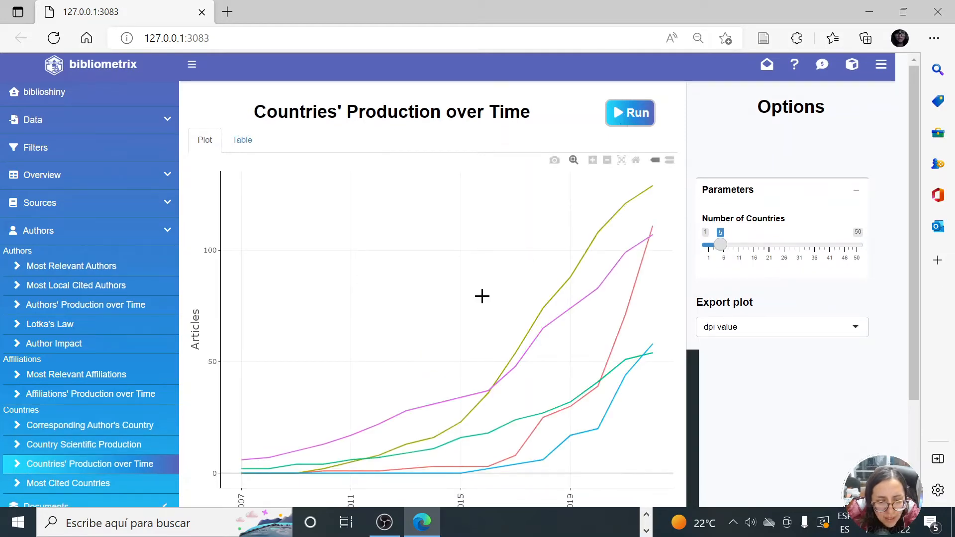
scroll(417, 387, down, 3)
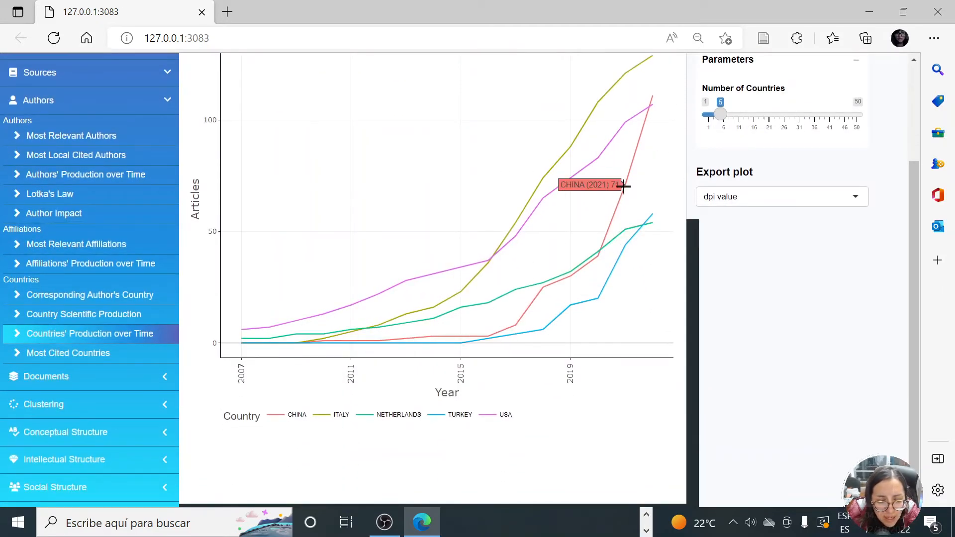
scroll(482, 293, up, 1)
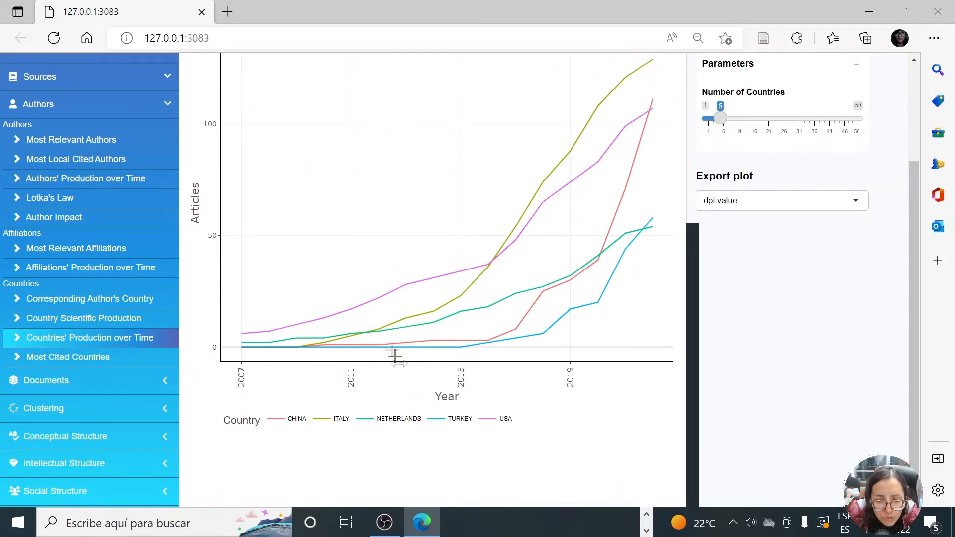
Generate the Most Cited Countries plot by Total Citations for 10 countries
click(76, 362)
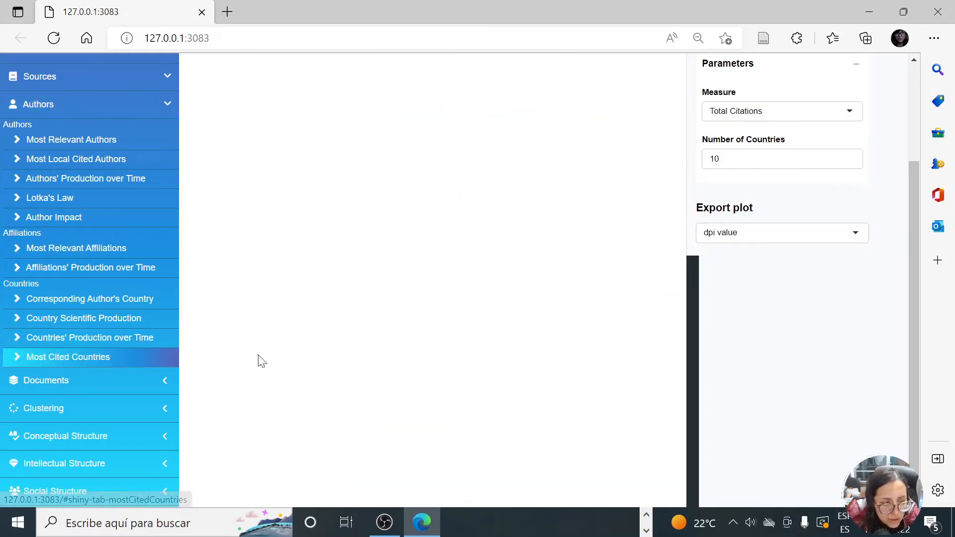
scroll(259, 361, up, 3)
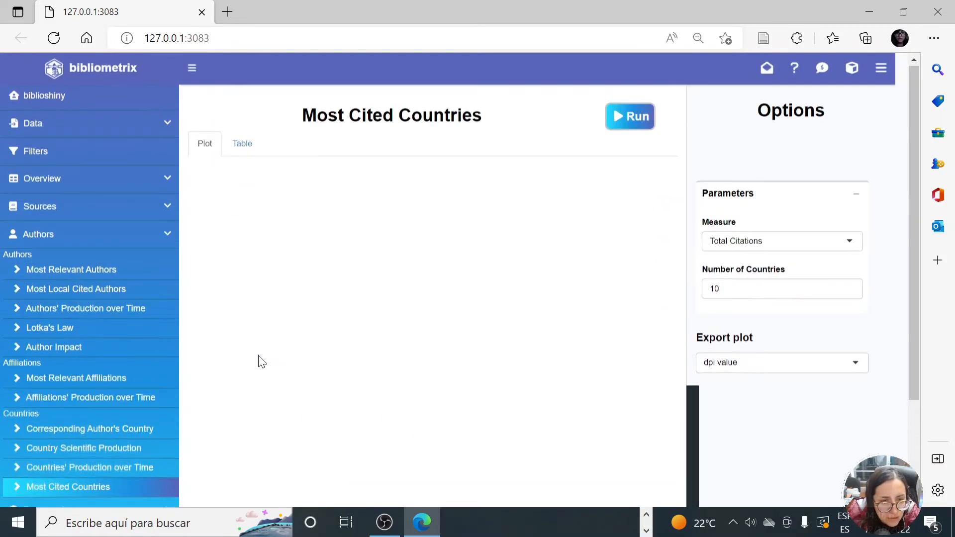
click(631, 125)
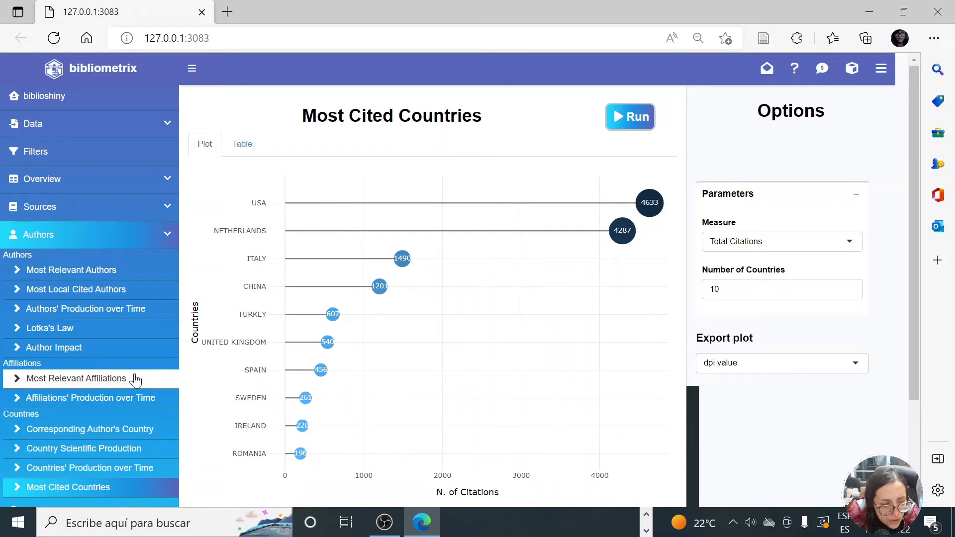
Generate the WordCloud from 50 Keywords Plus terms, then check its table and return to the plot
scroll(132, 378, down, 3)
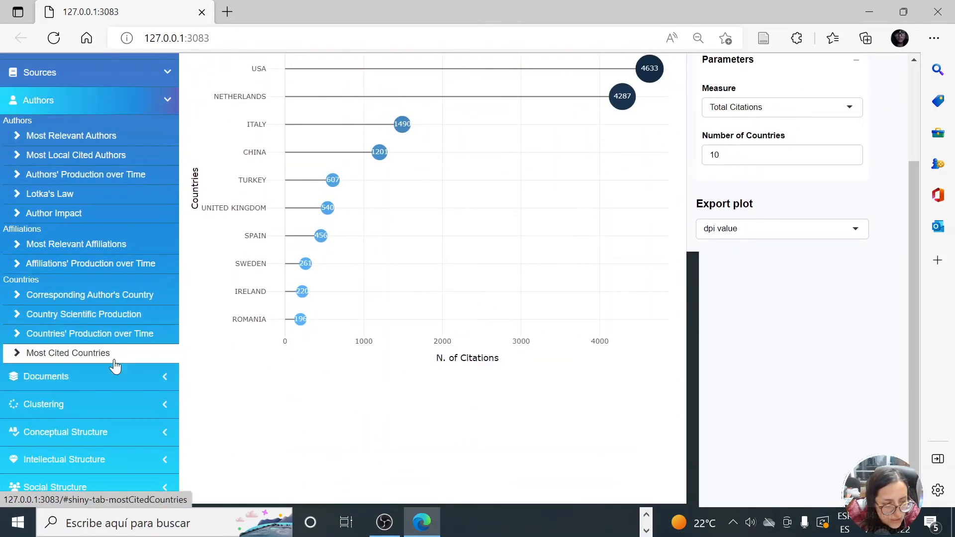
click(77, 378)
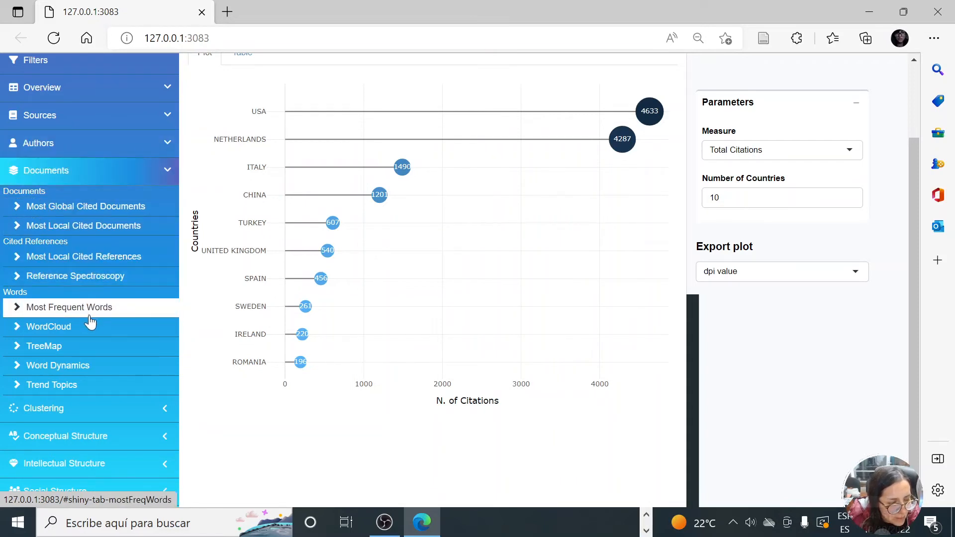
click(68, 333)
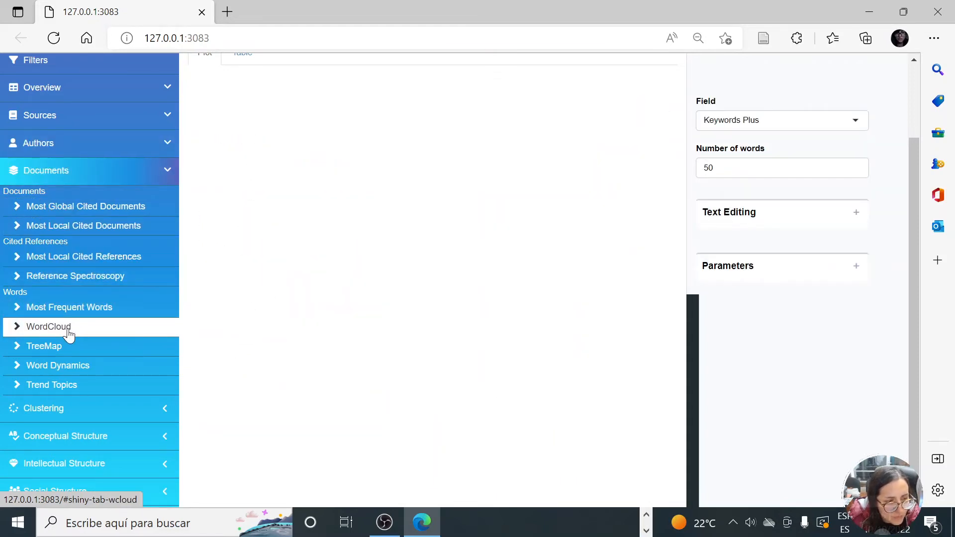
scroll(375, 305, up, 2)
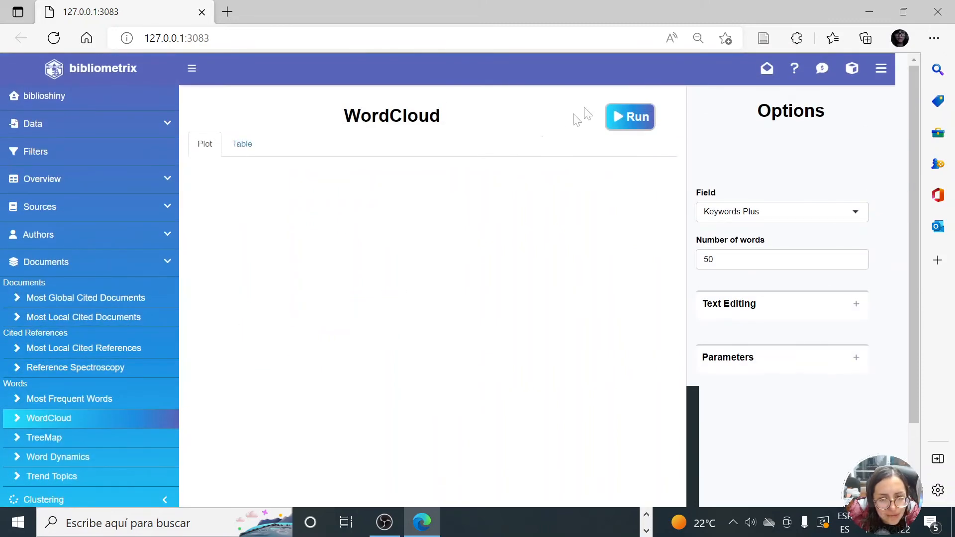
click(642, 128)
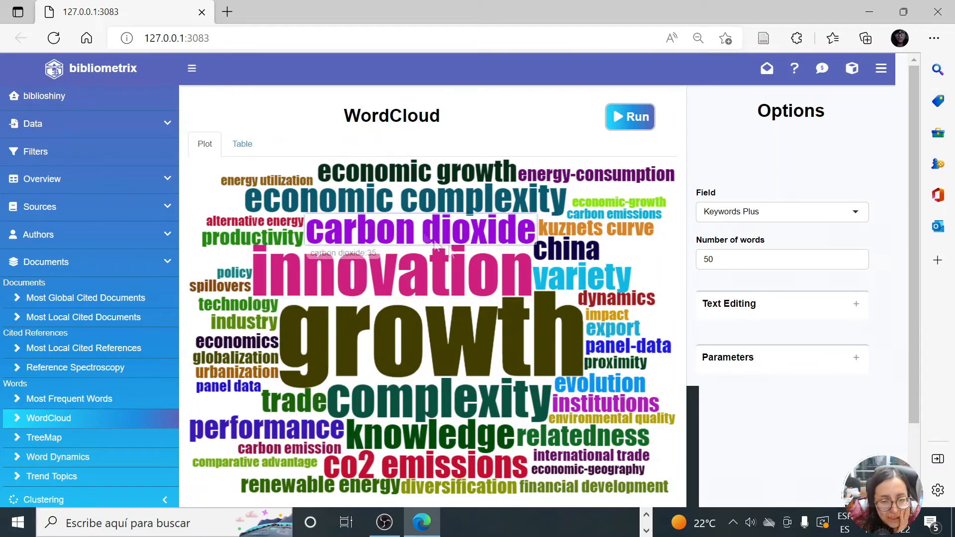
click(241, 151)
click(218, 149)
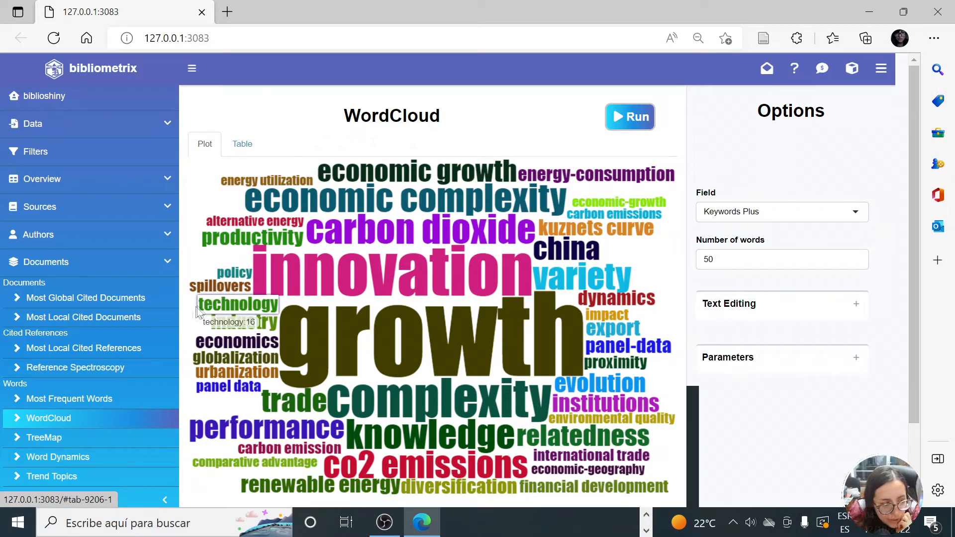
Generate the TreeMap of 50 Keywords Plus terms and the Word Dynamics plot for Keywords Plus
click(47, 440)
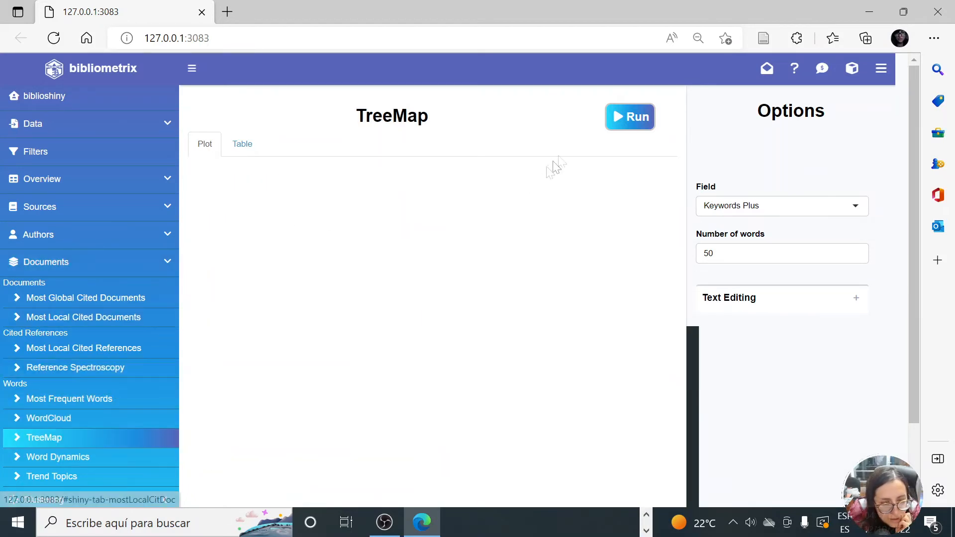
click(623, 124)
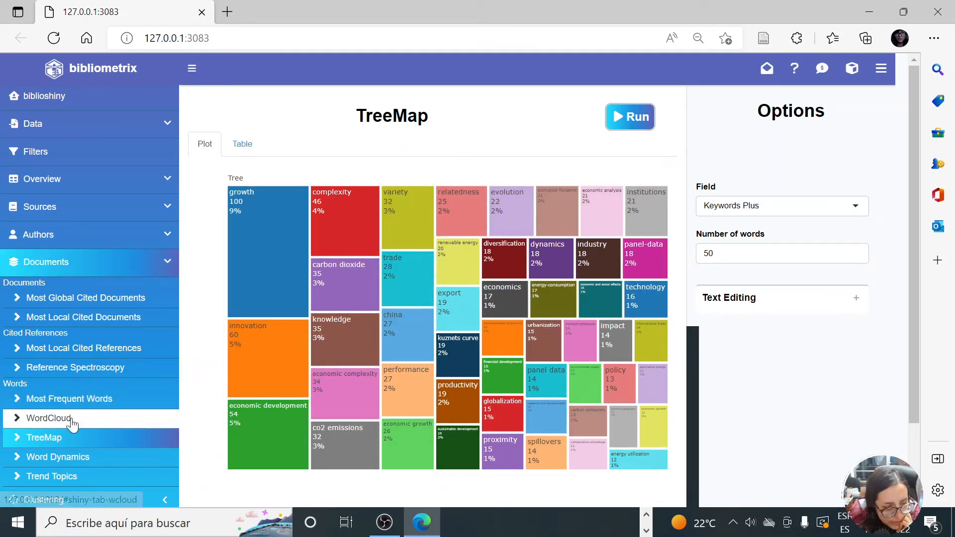
click(65, 457)
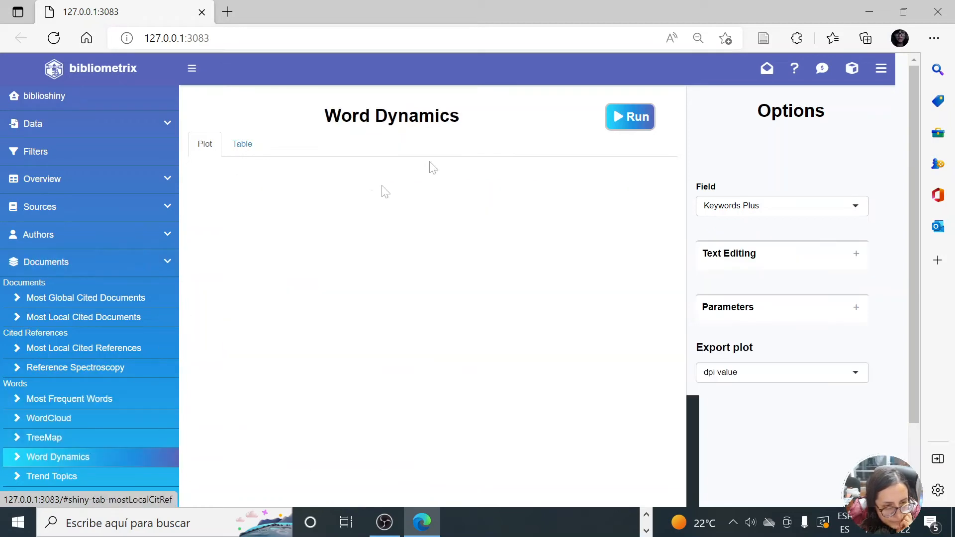
click(647, 123)
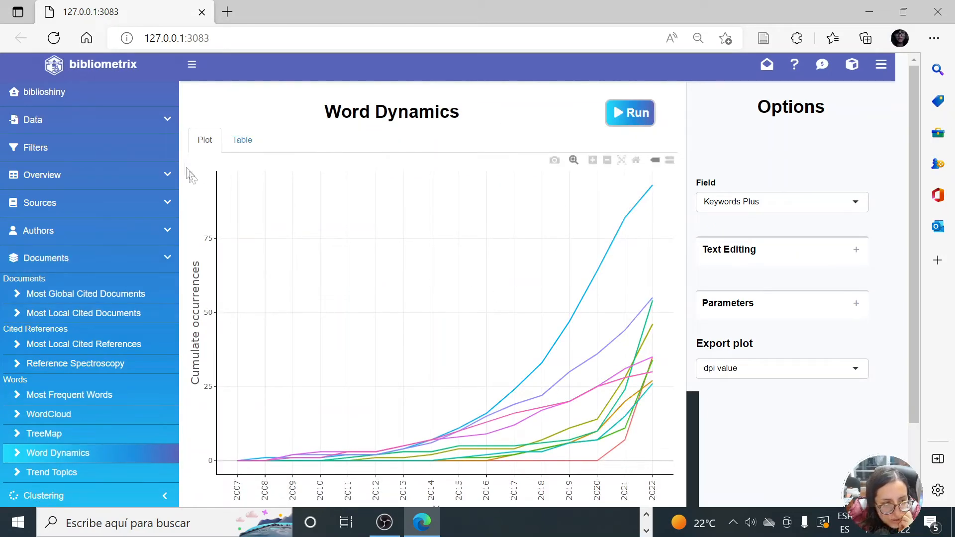
scroll(126, 258, down, 2)
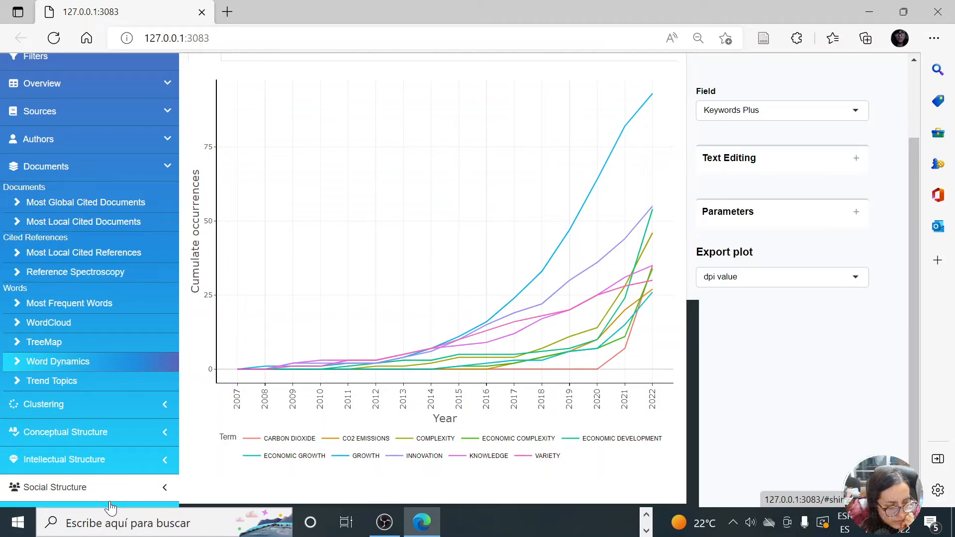
Generate the Trend Topics plot for Keywords Plus over the 2007–2022 timespan and examine its terms
click(90, 393)
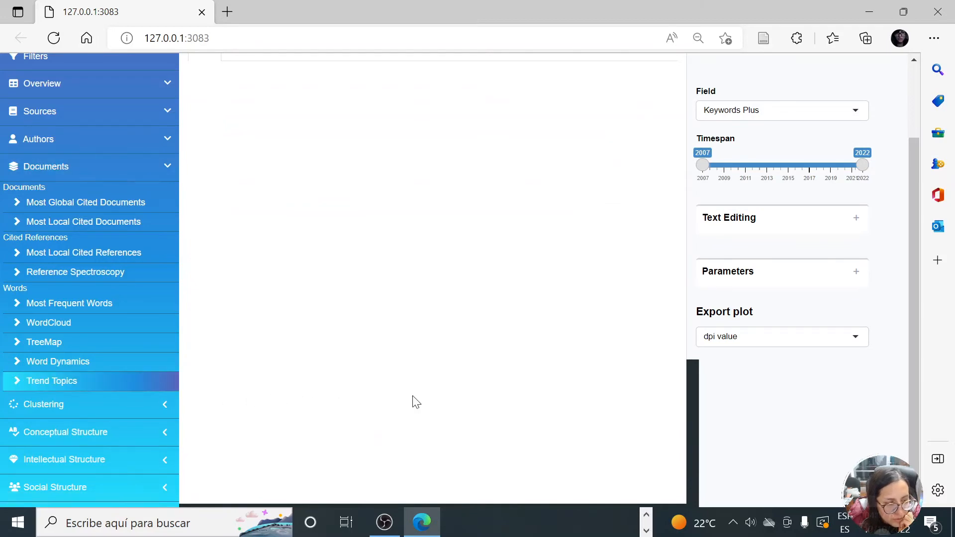
scroll(414, 401, up, 2)
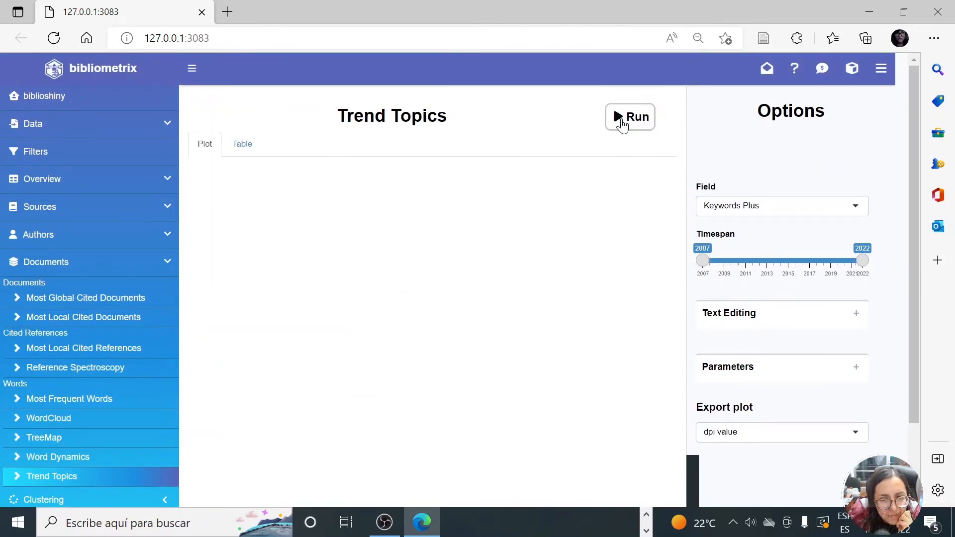
click(622, 124)
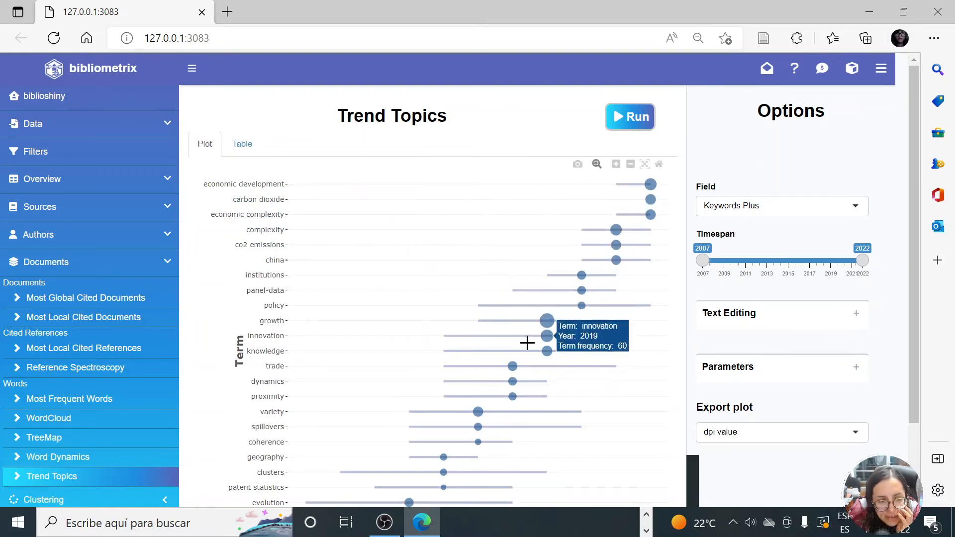
scroll(414, 399, down, 2)
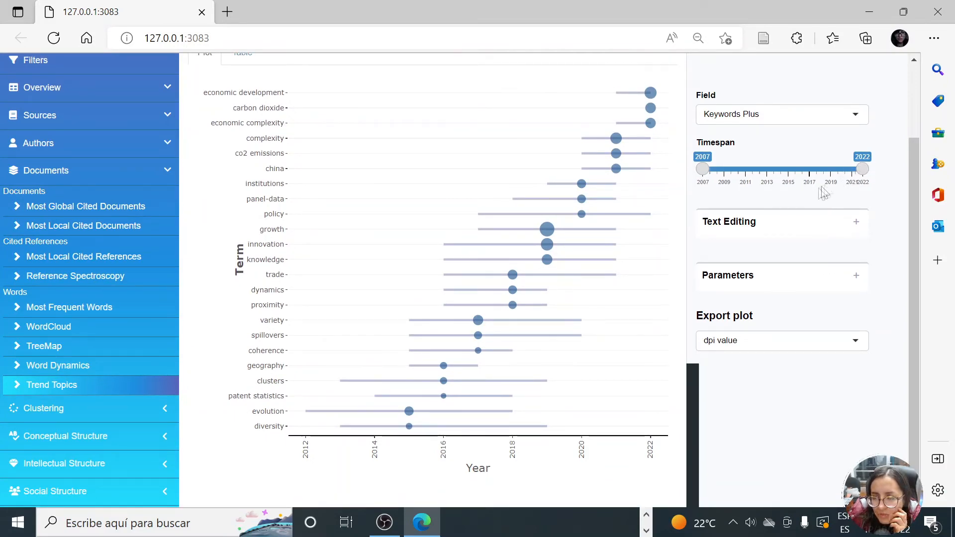
Switch the Trend Topics field to Author's keywords, regenerate the plot and examine the terms along the year axis
scroll(808, 192, up, 2)
click(844, 213)
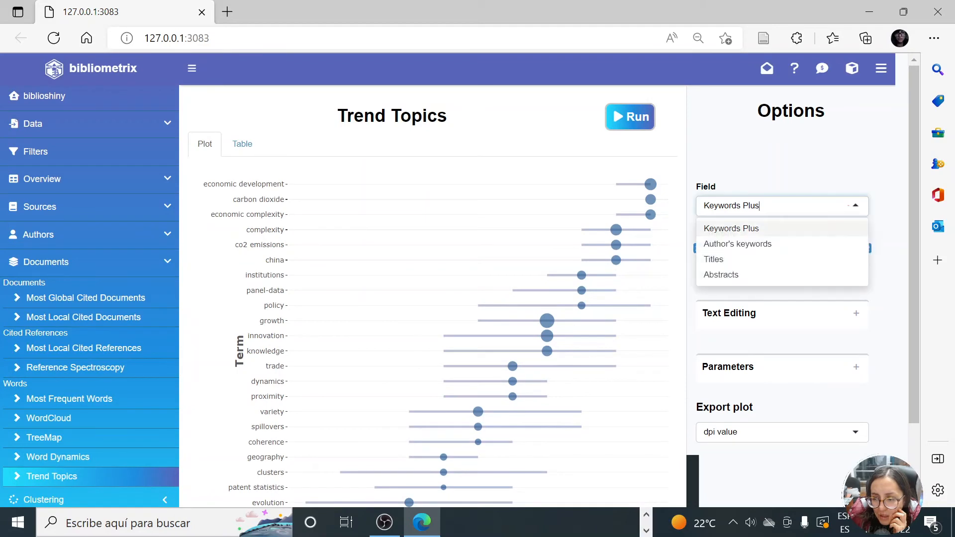
click(735, 246)
click(635, 124)
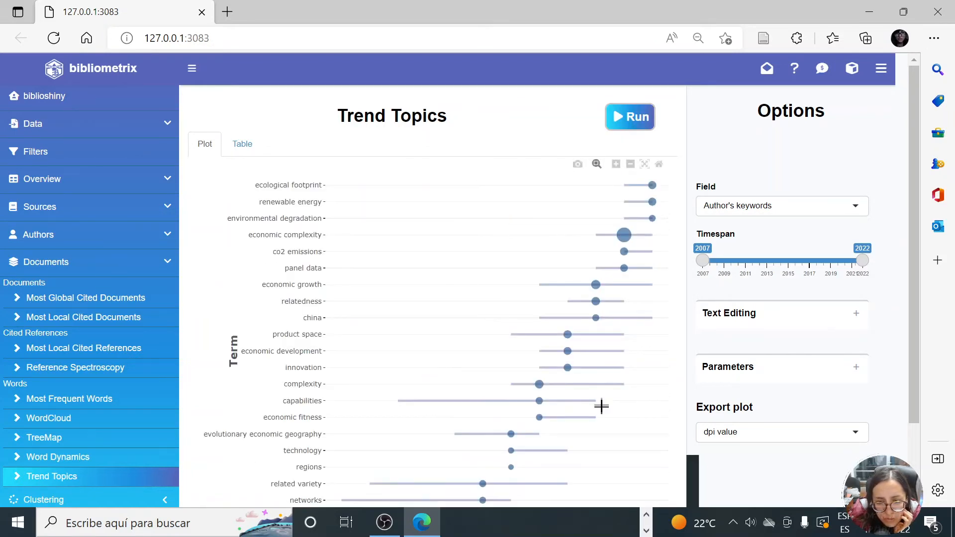
mouse_move(601, 409)
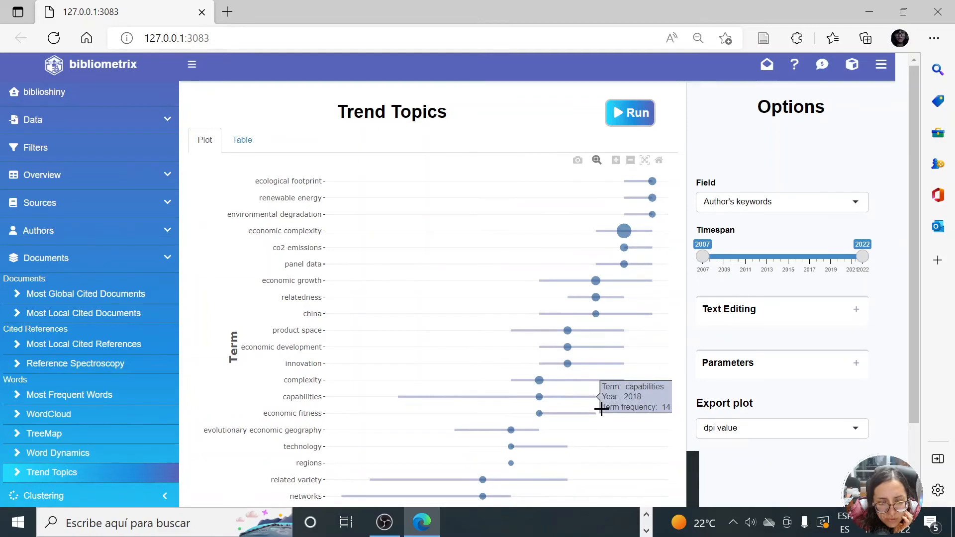
scroll(602, 409, down, 2)
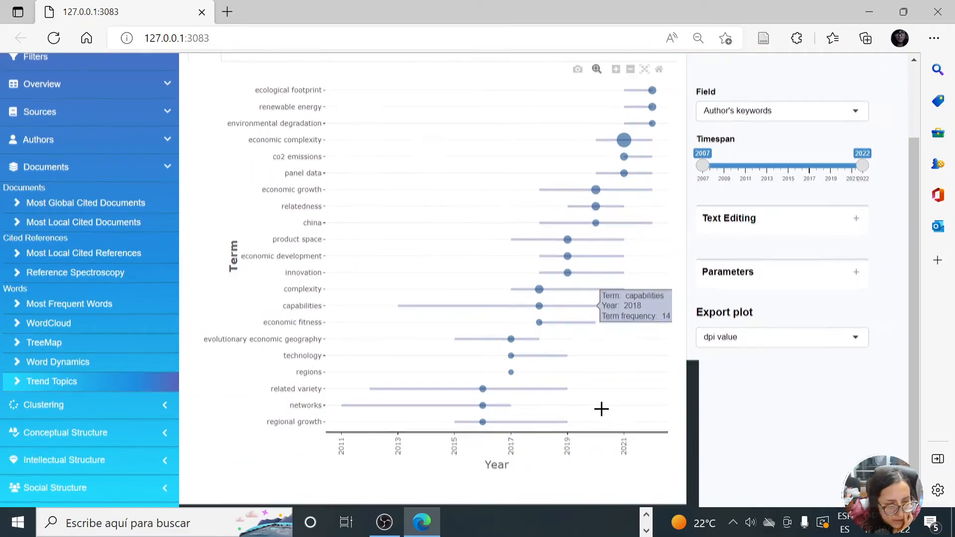
scroll(601, 409, up, 2)
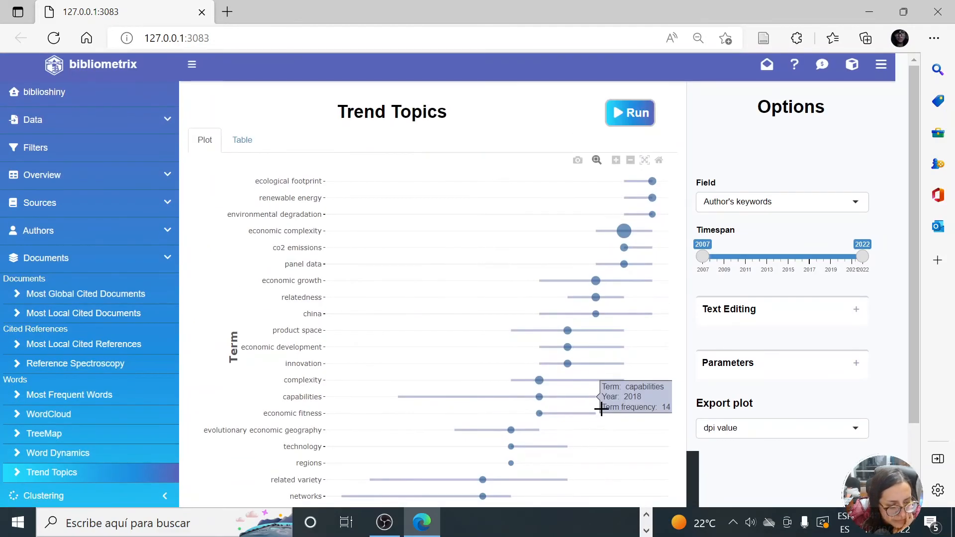
scroll(365, 374, down, 2)
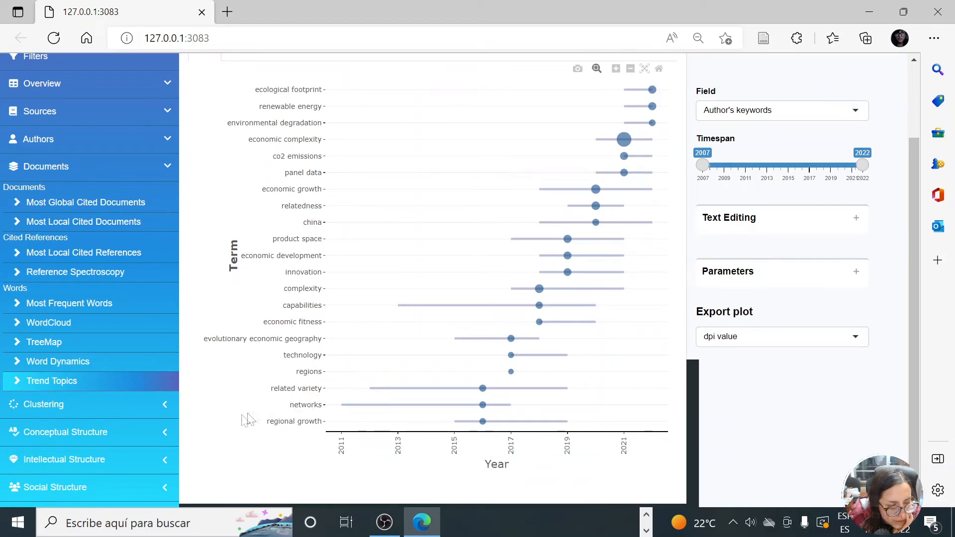
Generate the Thematic Map of the conceptual structure using the Keywords Plus field
click(112, 437)
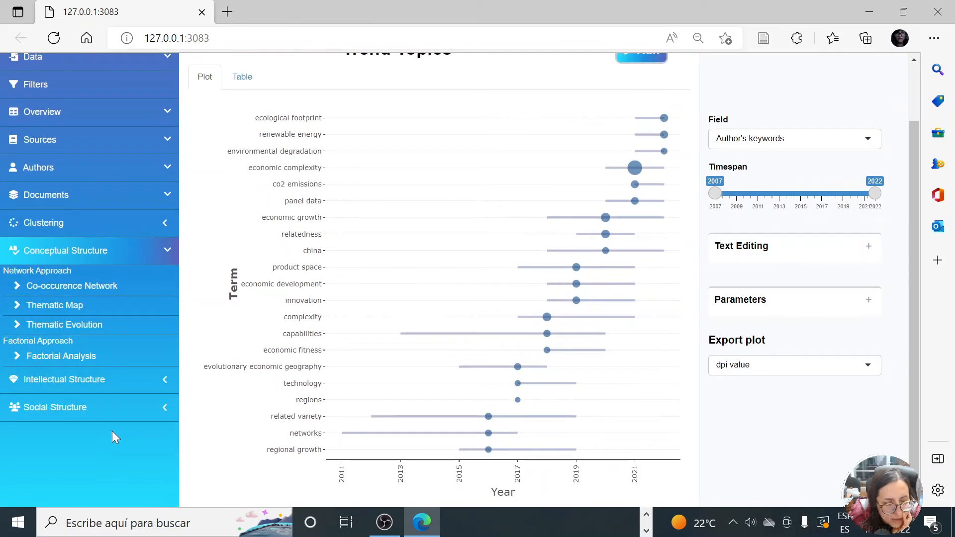
click(81, 310)
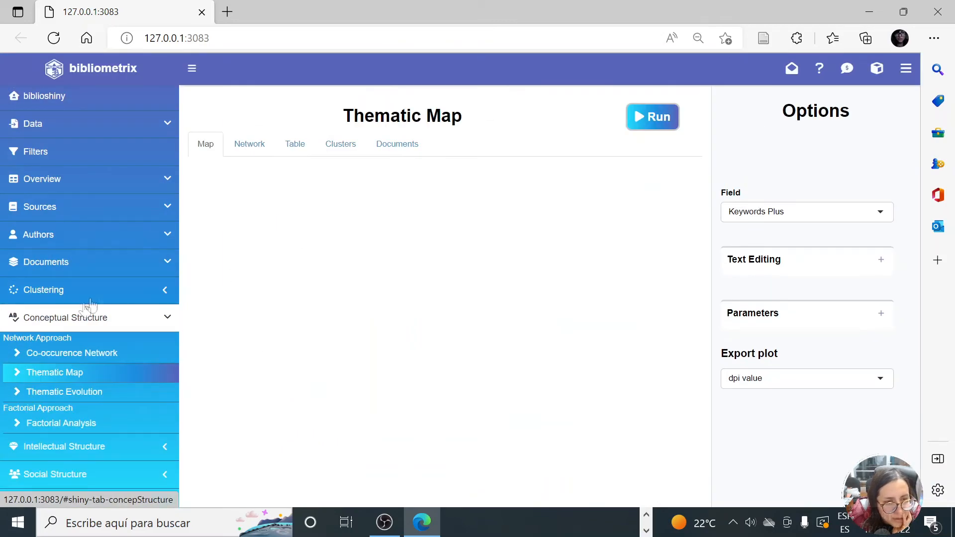
click(645, 128)
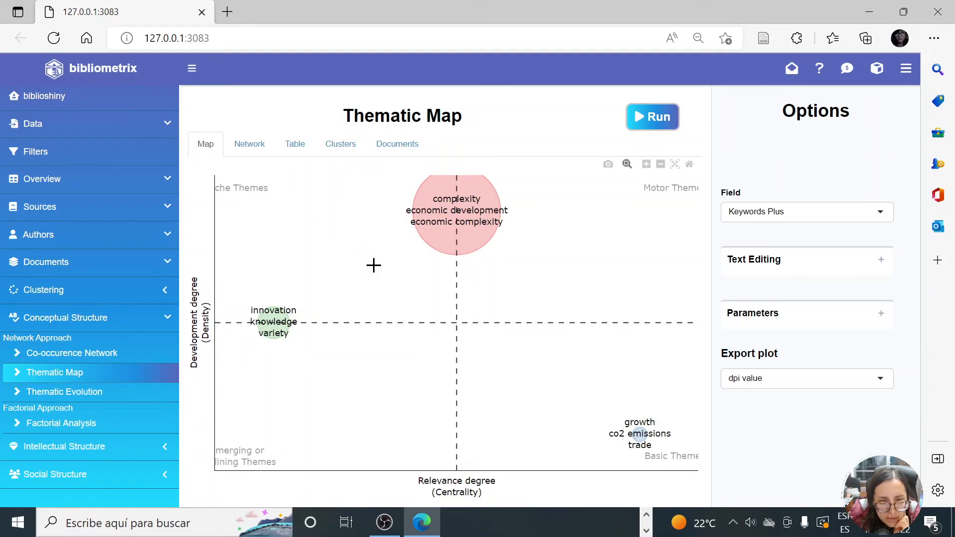
Open the network view of the Thematic Map and examine its keyword clusters up close
click(250, 149)
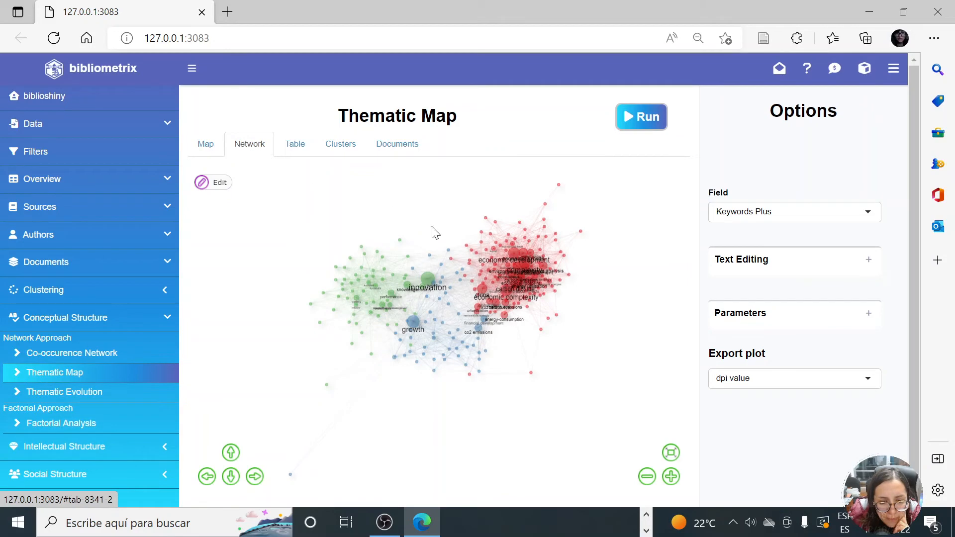
scroll(439, 325, up, 2)
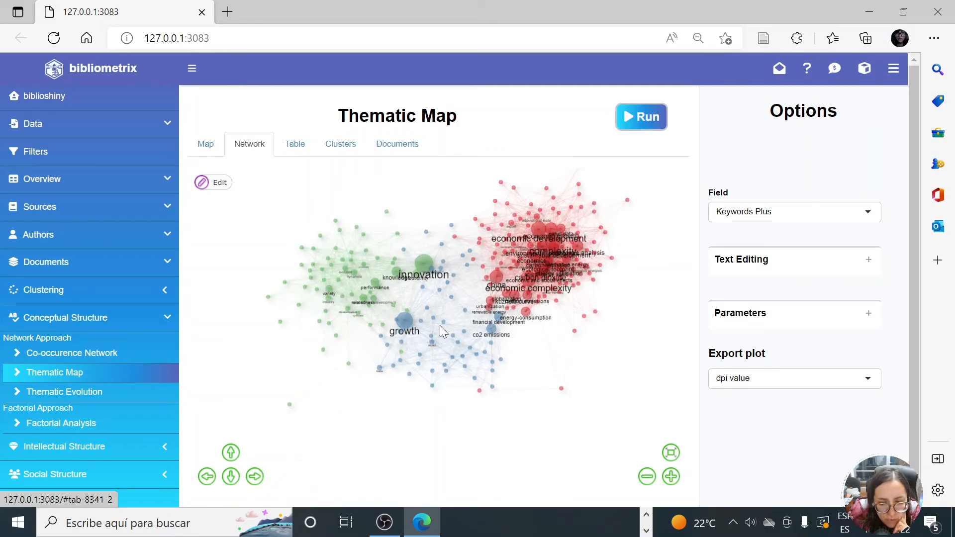
scroll(524, 277, up, 2)
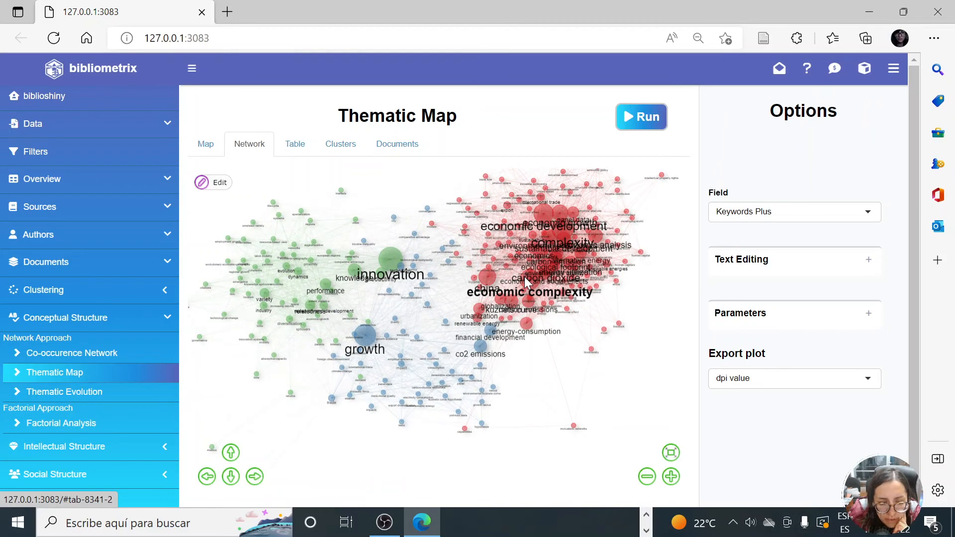
scroll(524, 276, down, 3)
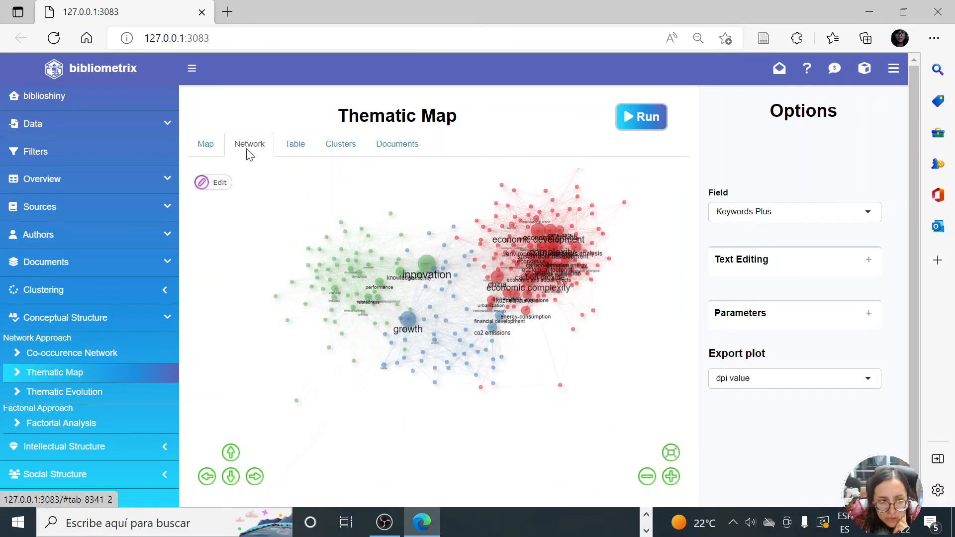
Compare the Thematic Map's quadrant map with its keyword network view for the Keywords Plus themes
click(204, 146)
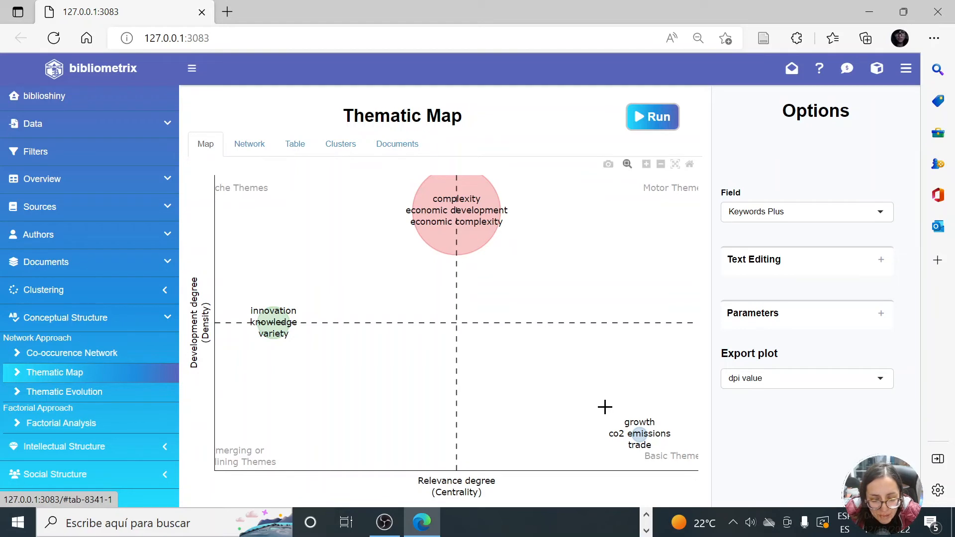
click(251, 144)
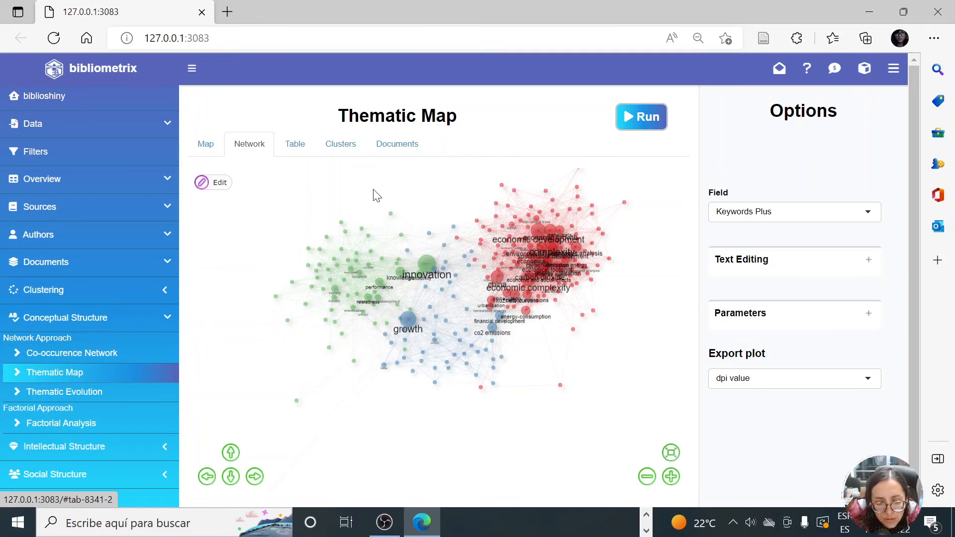
click(209, 152)
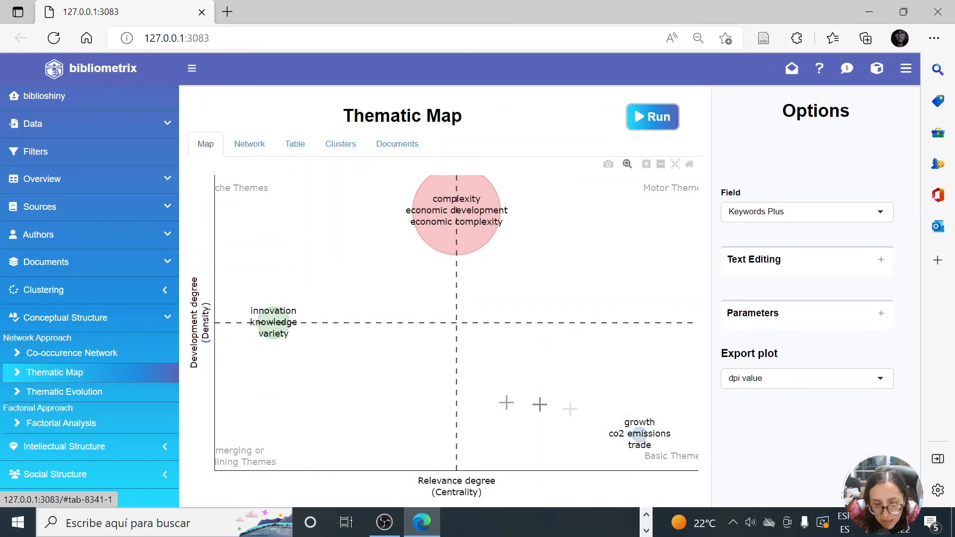
click(256, 149)
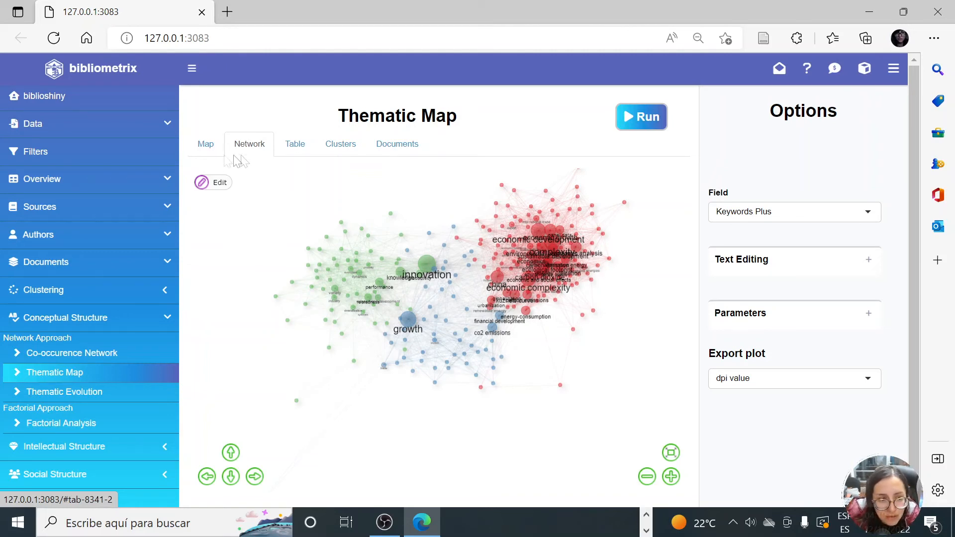
click(206, 151)
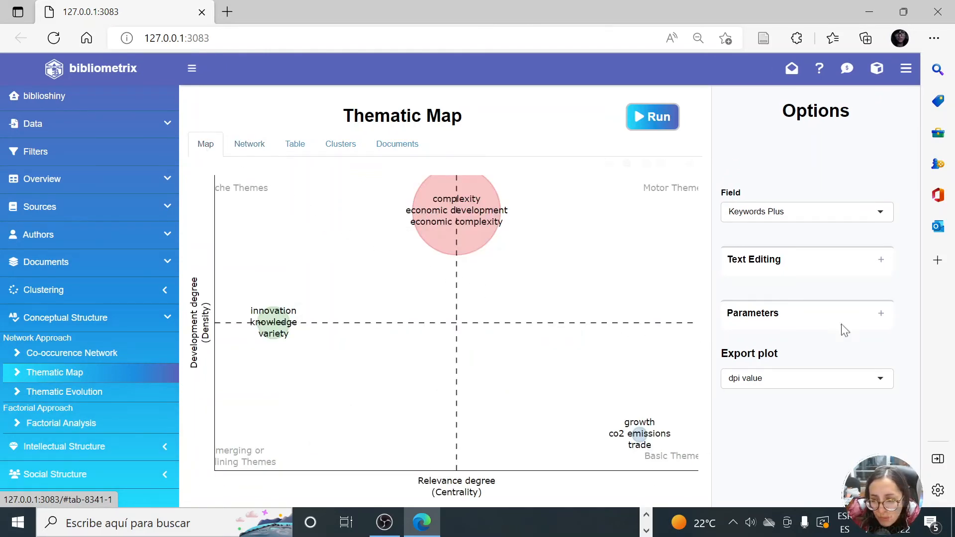
Set the Thematic Map's number of words to 500 and regenerate the map
click(880, 316)
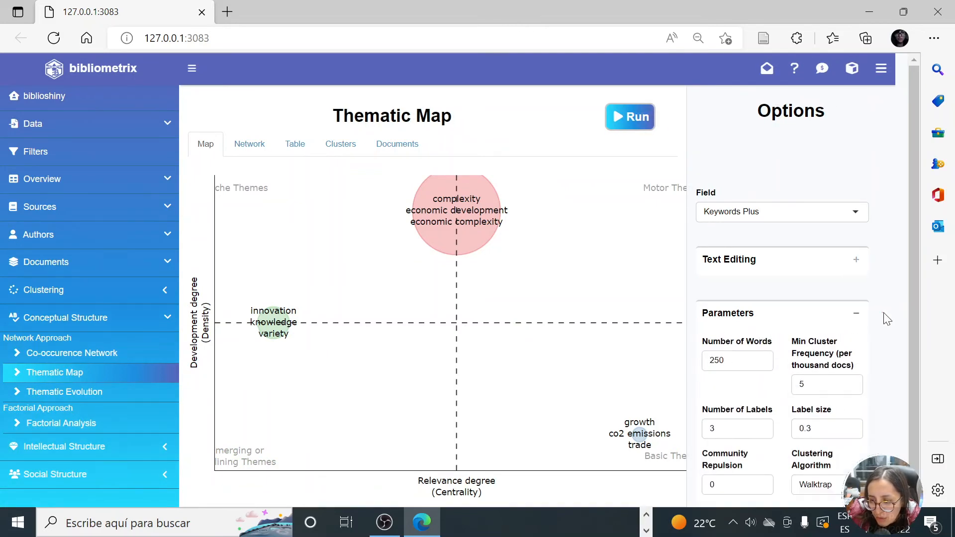
double_click(740, 358)
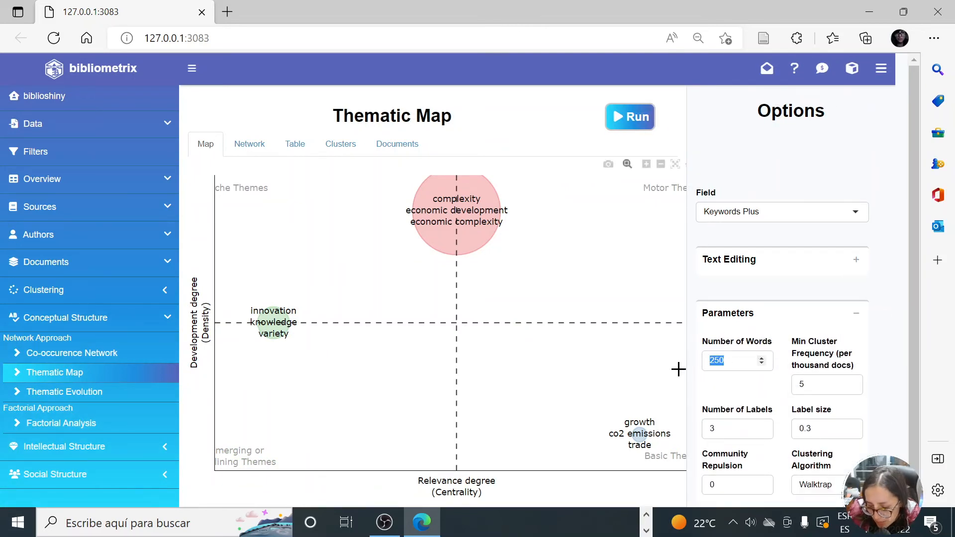
text(500)
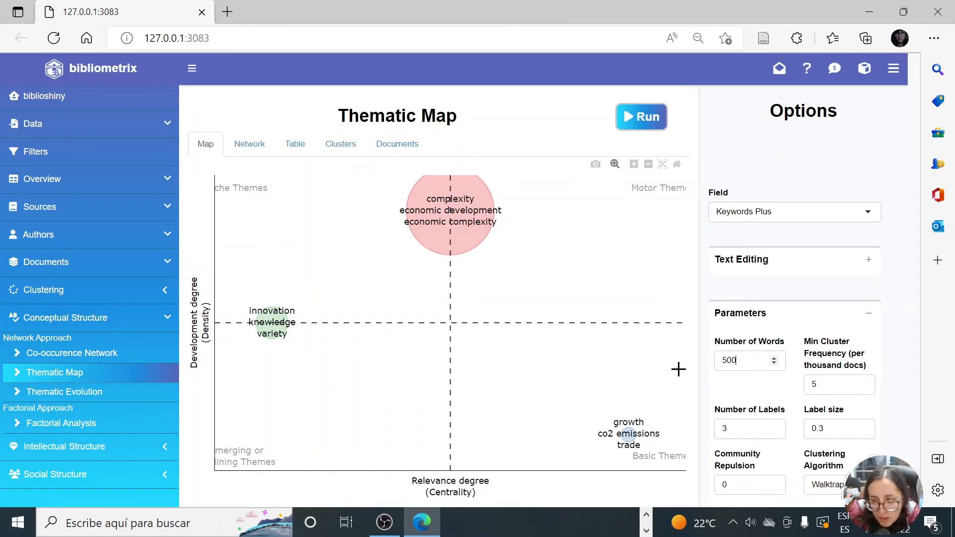
click(642, 122)
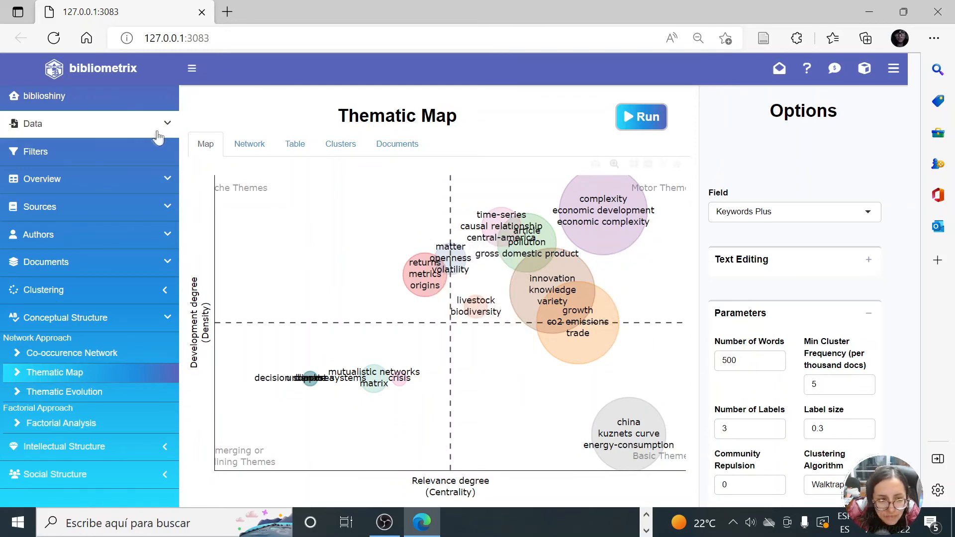
Examine the regenerated 500-word Thematic Map through its network, map and table views
click(250, 150)
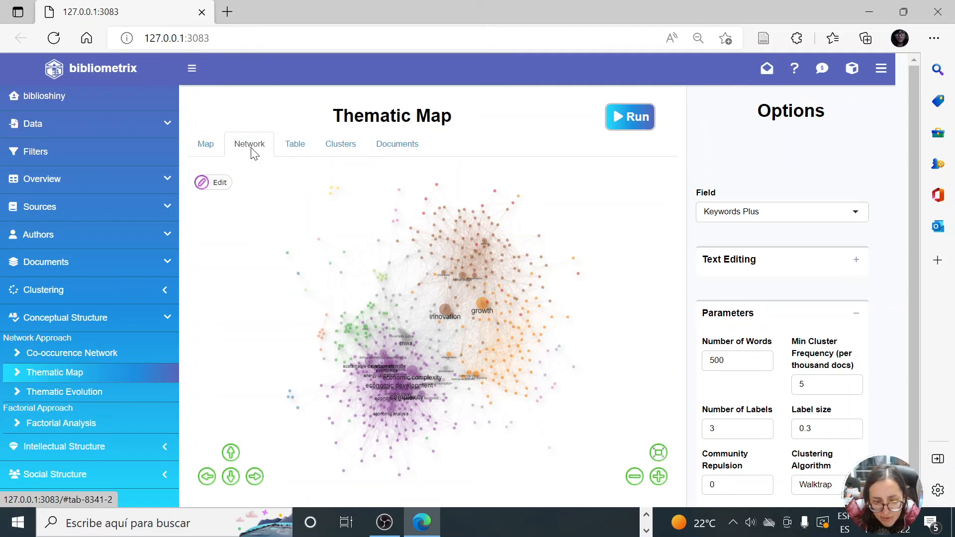
click(204, 146)
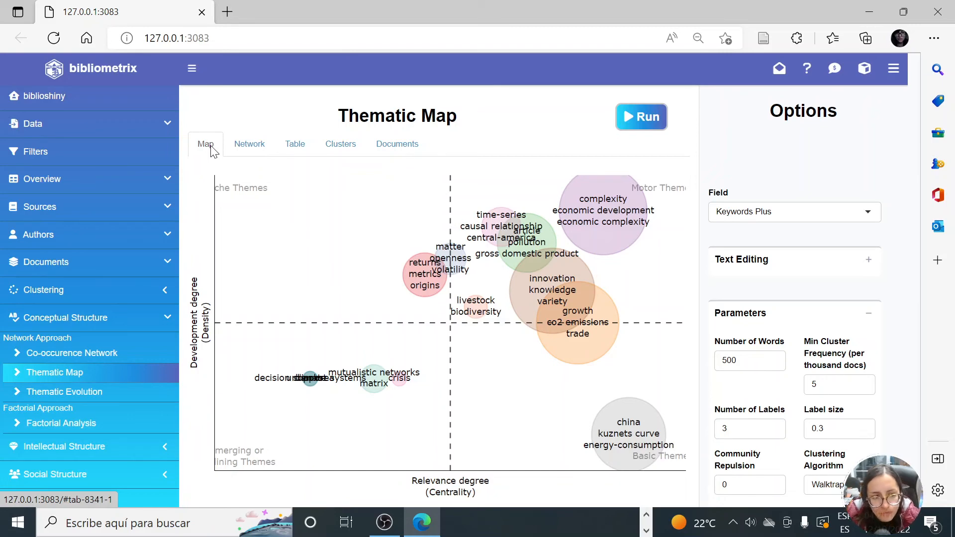
click(251, 146)
click(303, 150)
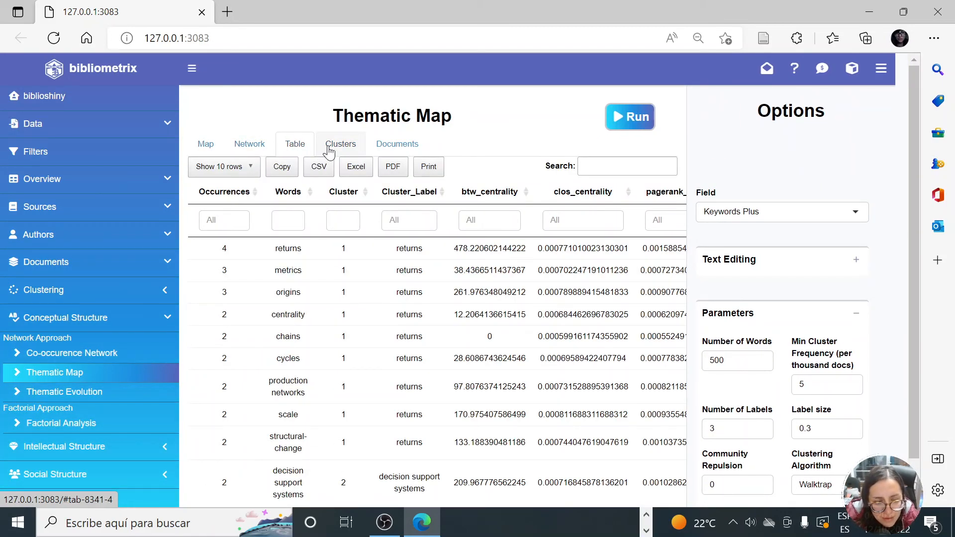
Generate the Thematic Evolution of Keywords Plus with one cutting point at 2020 and examine the thematic map of Time Slice 1
click(51, 395)
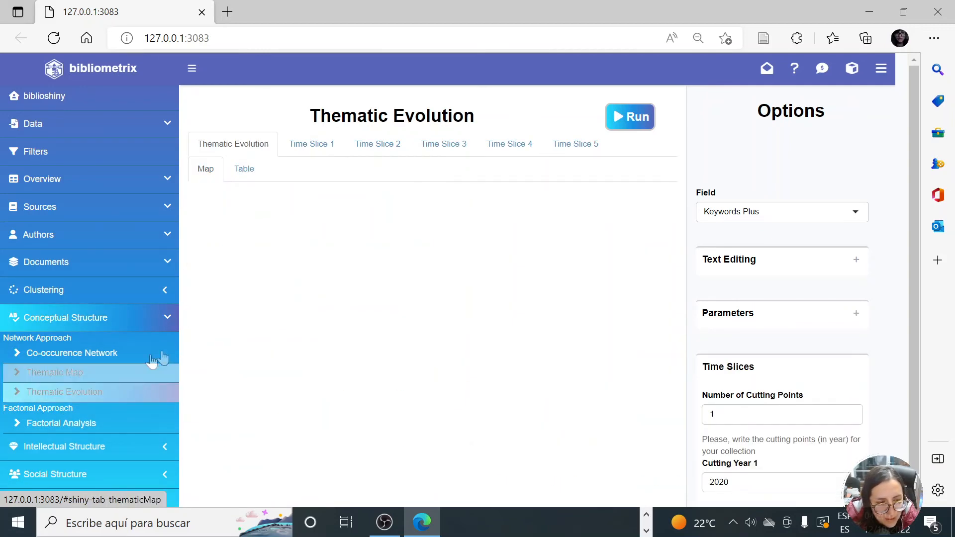
click(631, 119)
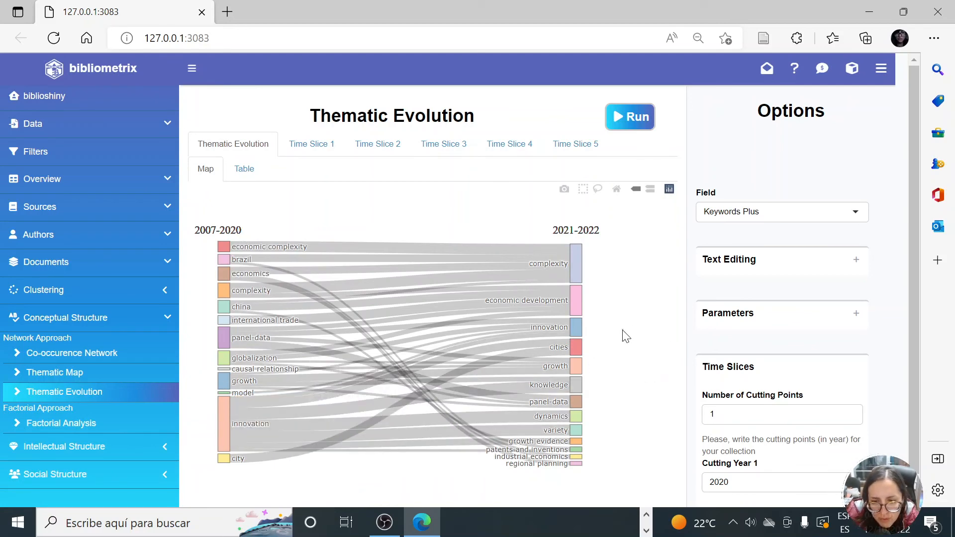
click(301, 153)
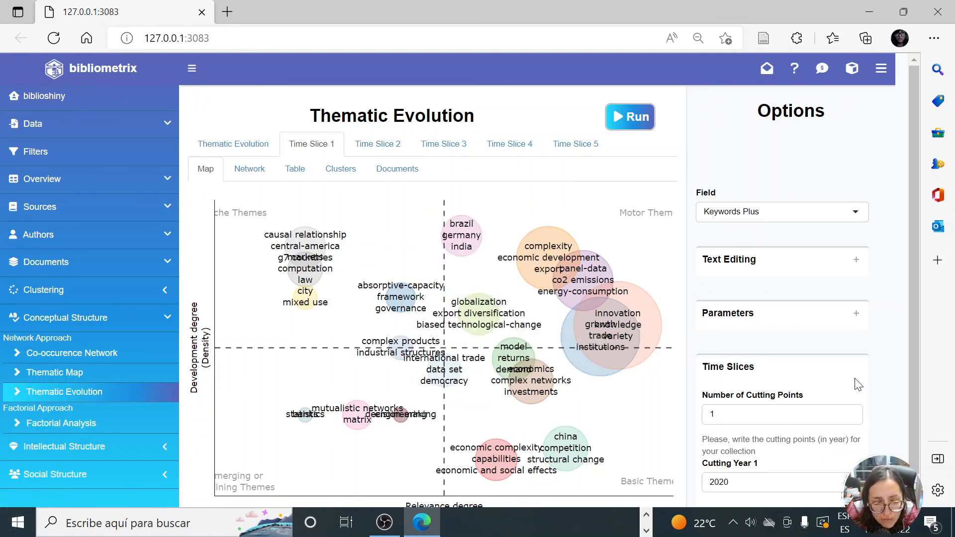
scroll(385, 348, down, 1)
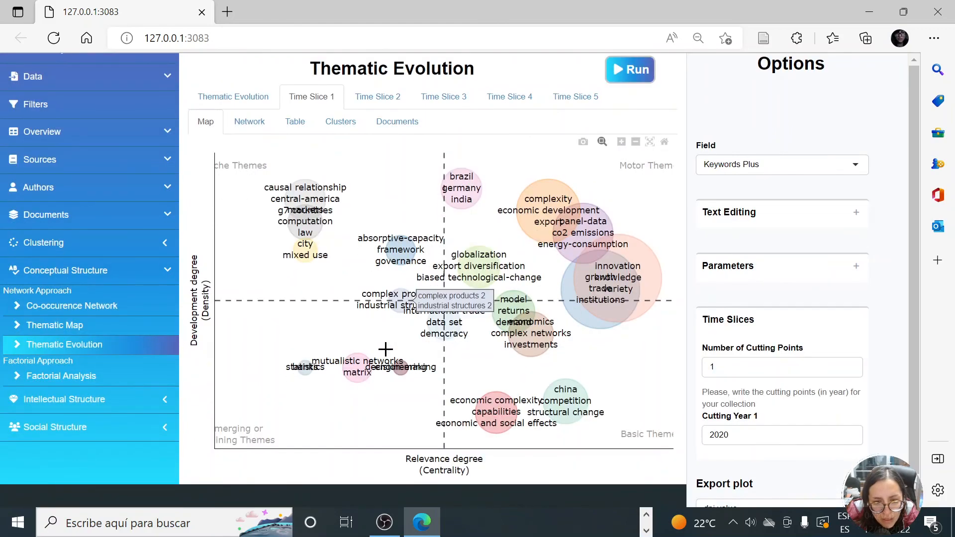
scroll(386, 348, up, 1)
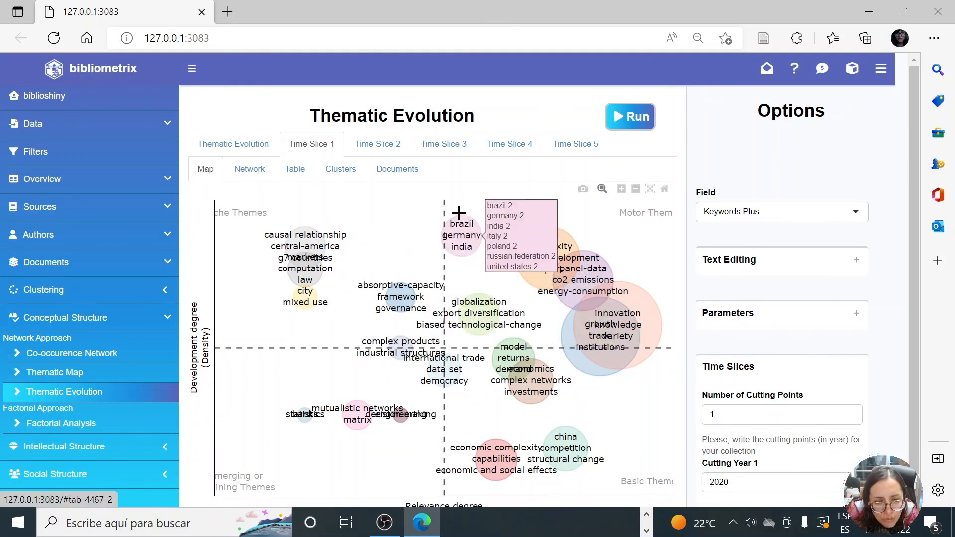
scroll(773, 343, down, 1)
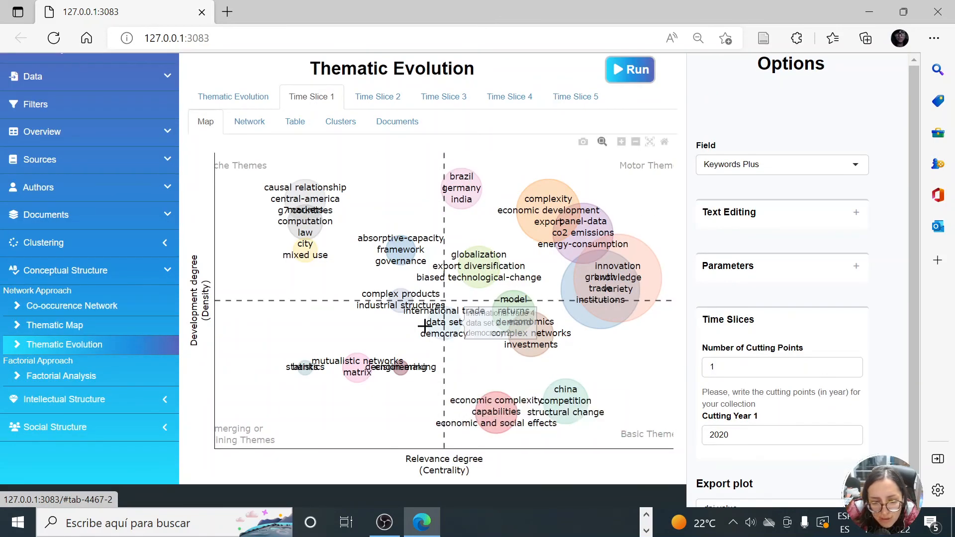
View the Factorial Analysis page and generate the Collaboration WorldMap of the social structure
click(95, 374)
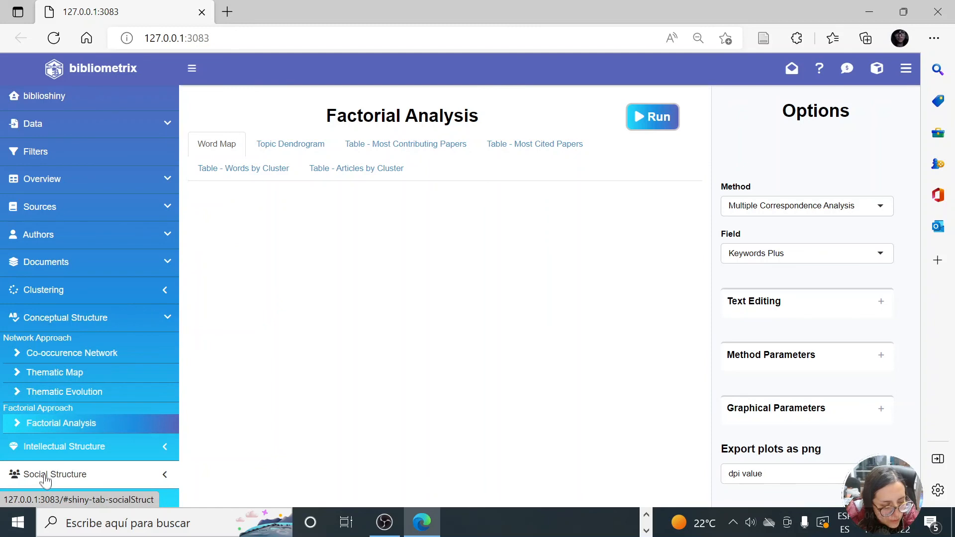
click(67, 474)
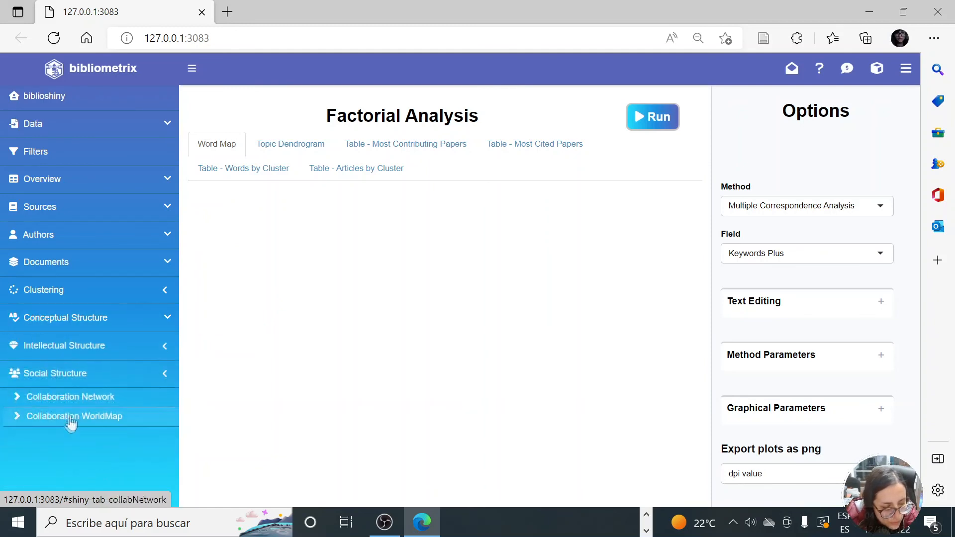
click(63, 427)
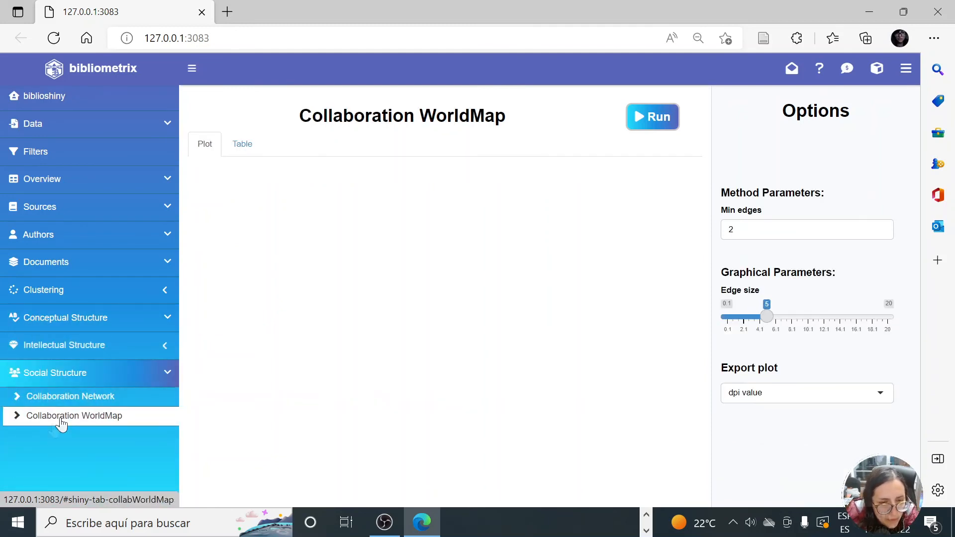
click(661, 125)
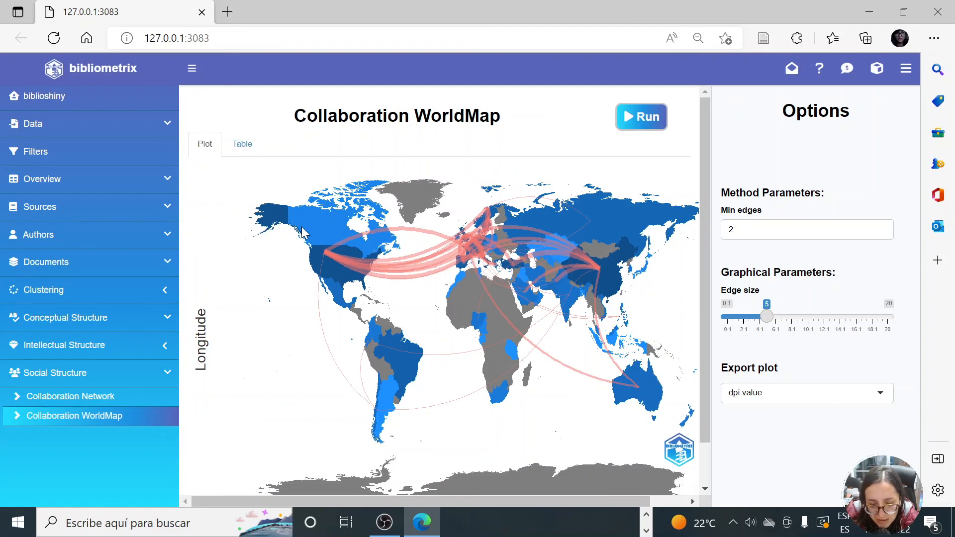
click(385, 522)
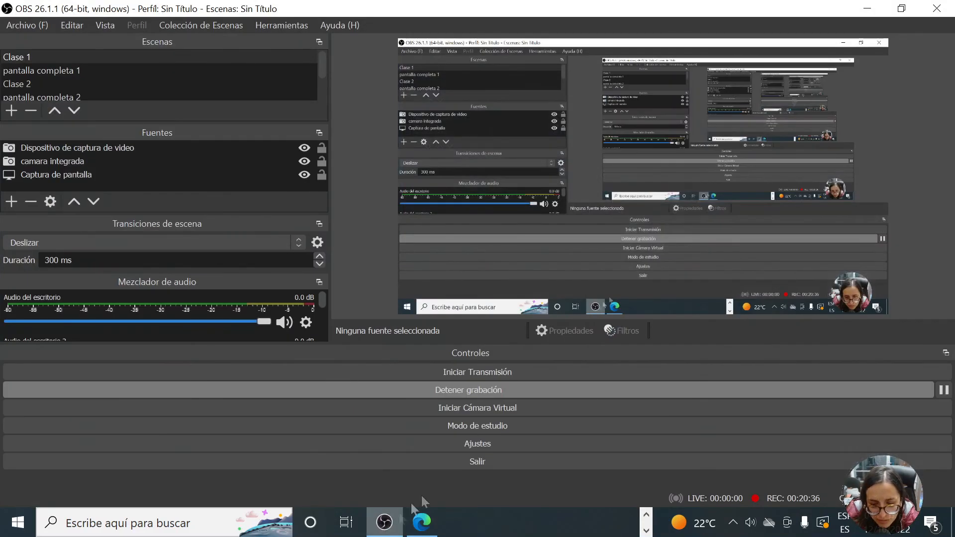